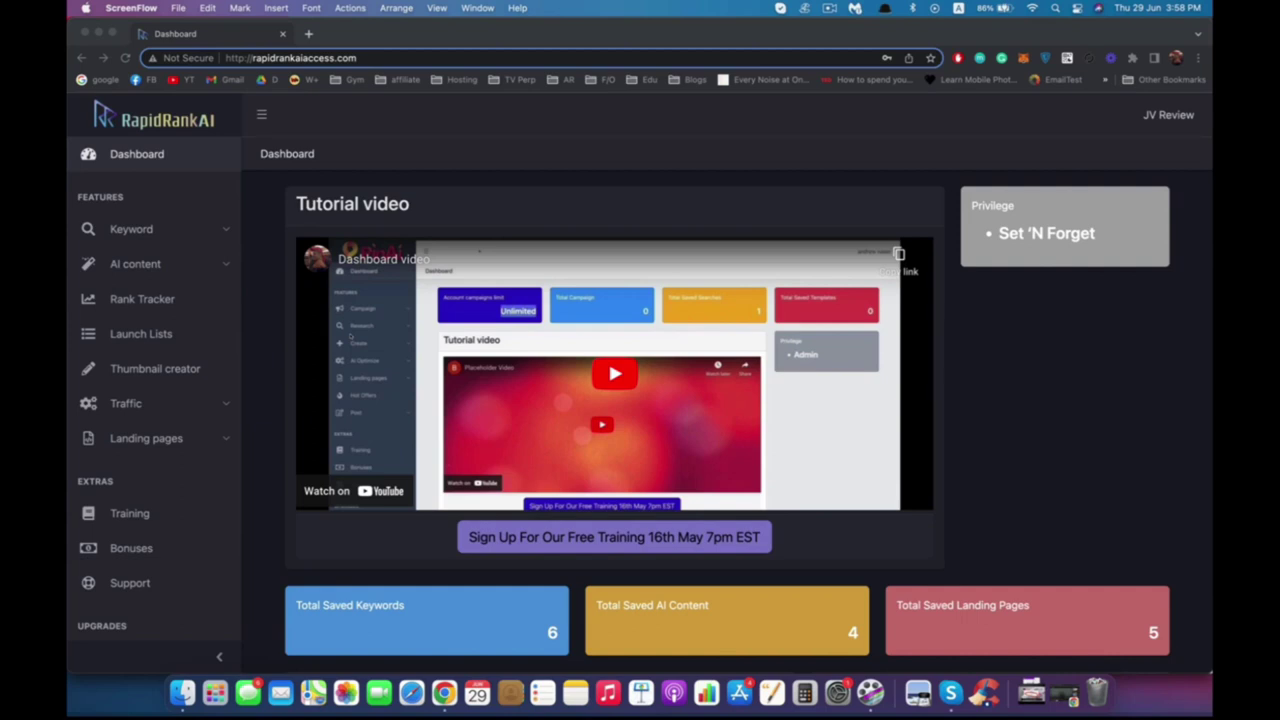
Start a new keyword research with United States as the country and English as the language.
left_click(329, 110)
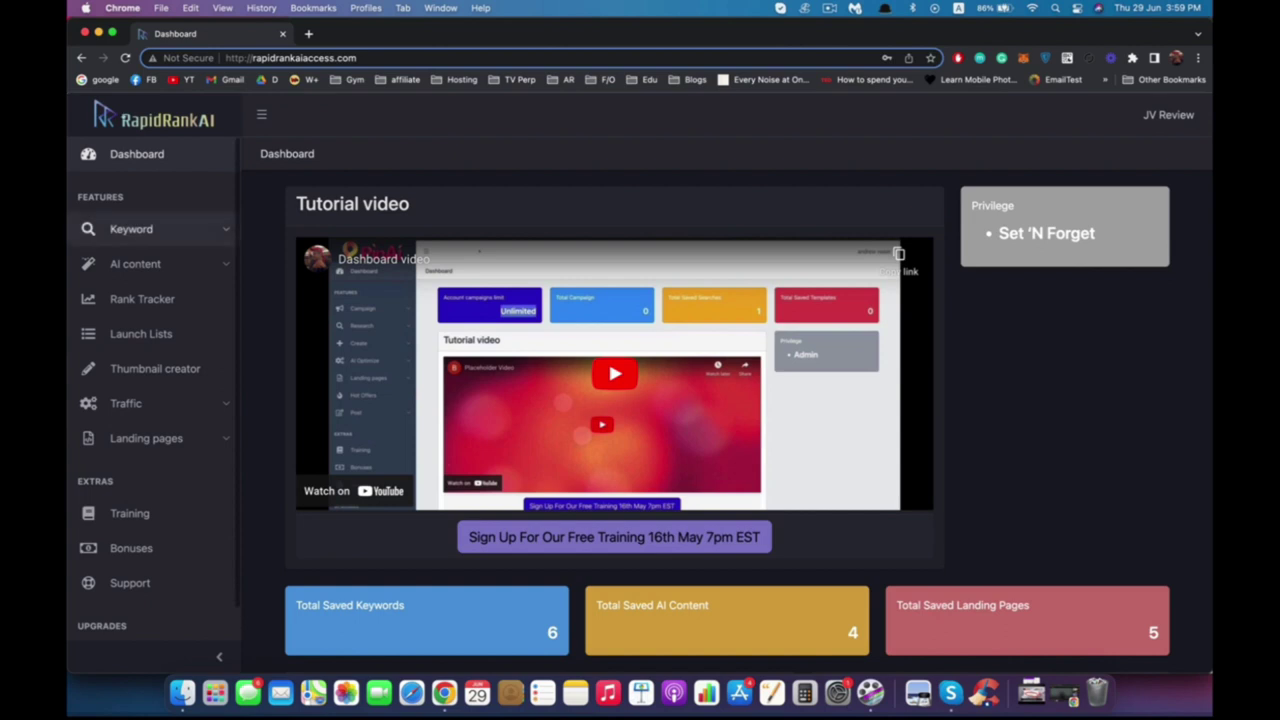
left_click(131, 229)
left_click(160, 264)
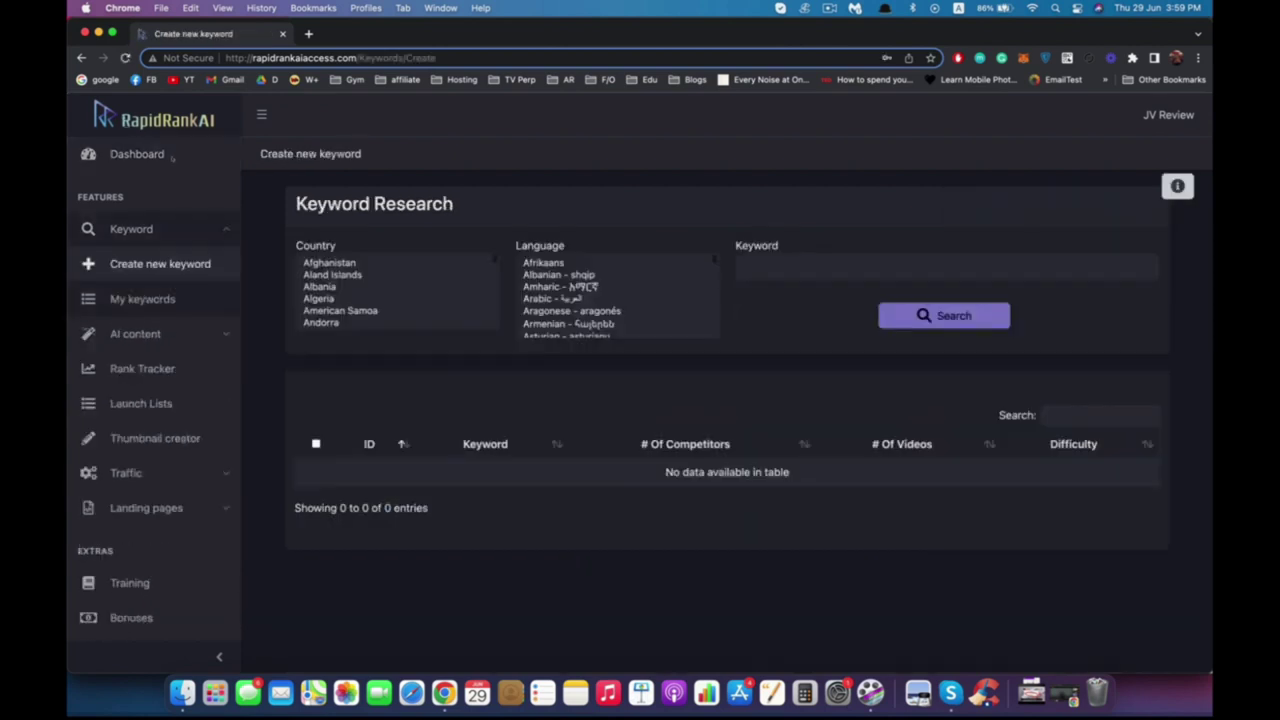
left_click(350, 311)
type("un")
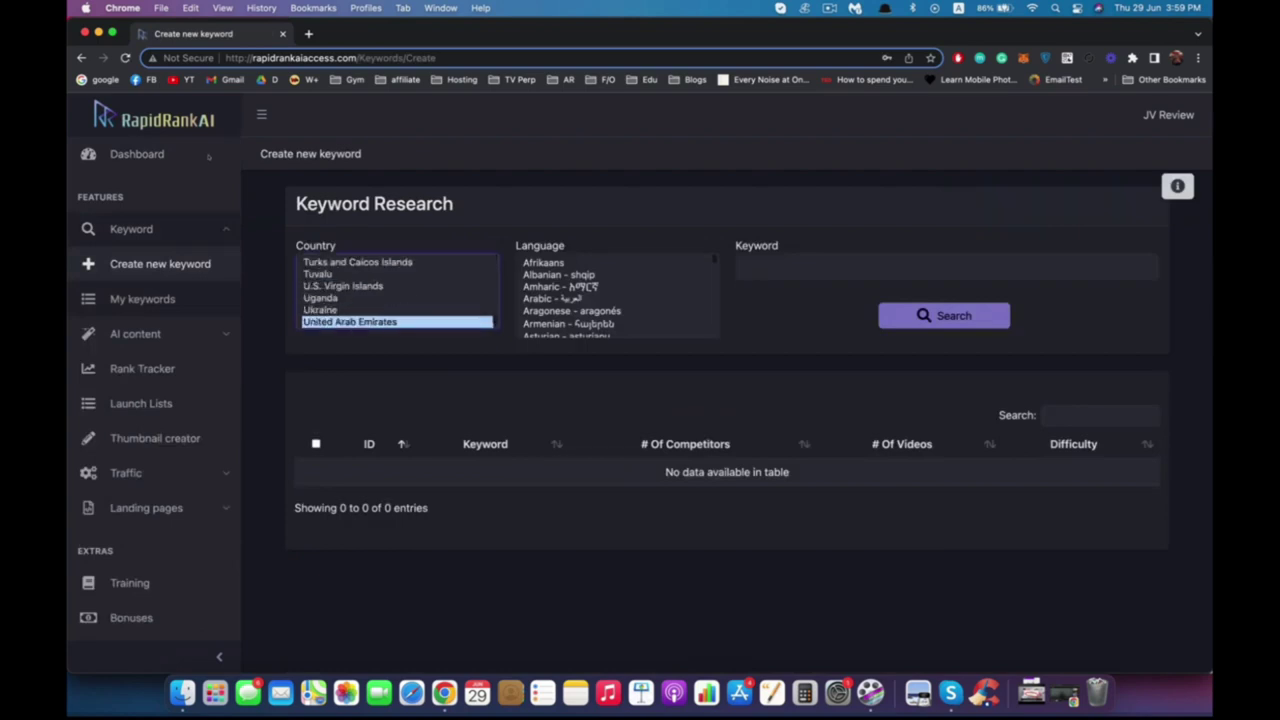
key("Down")
key("Down")
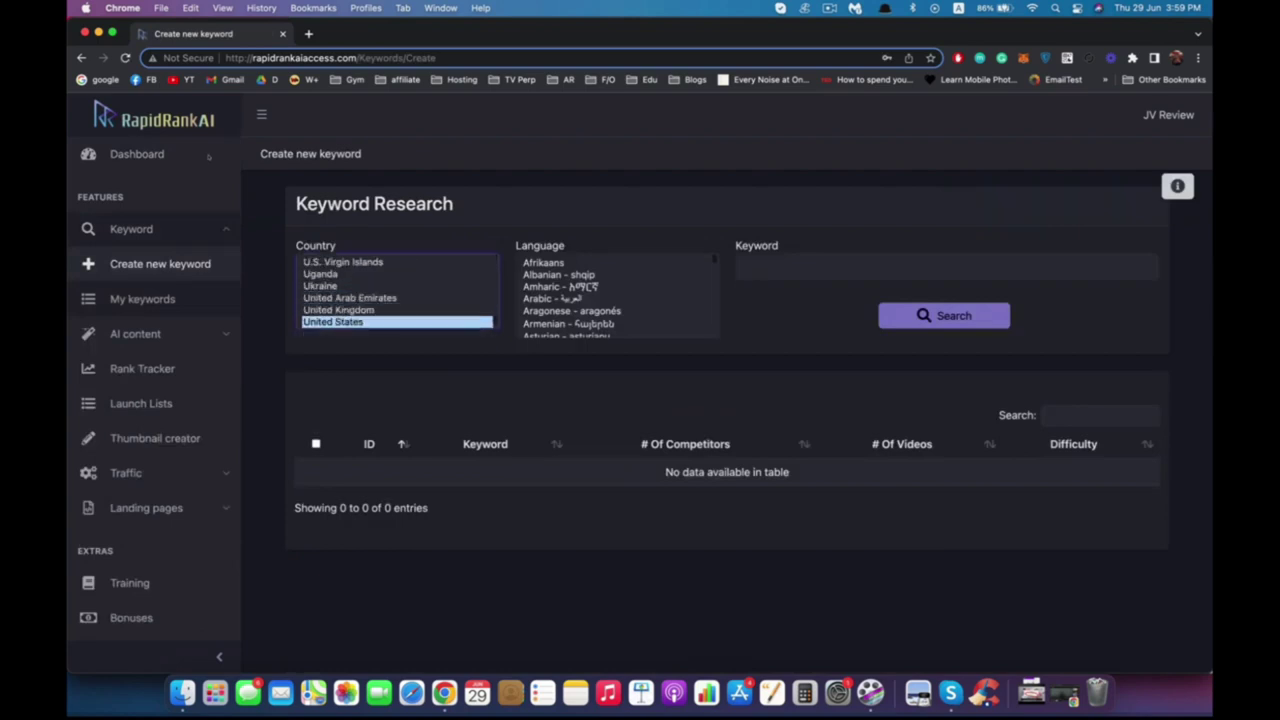
left_click(571, 311)
type("e")
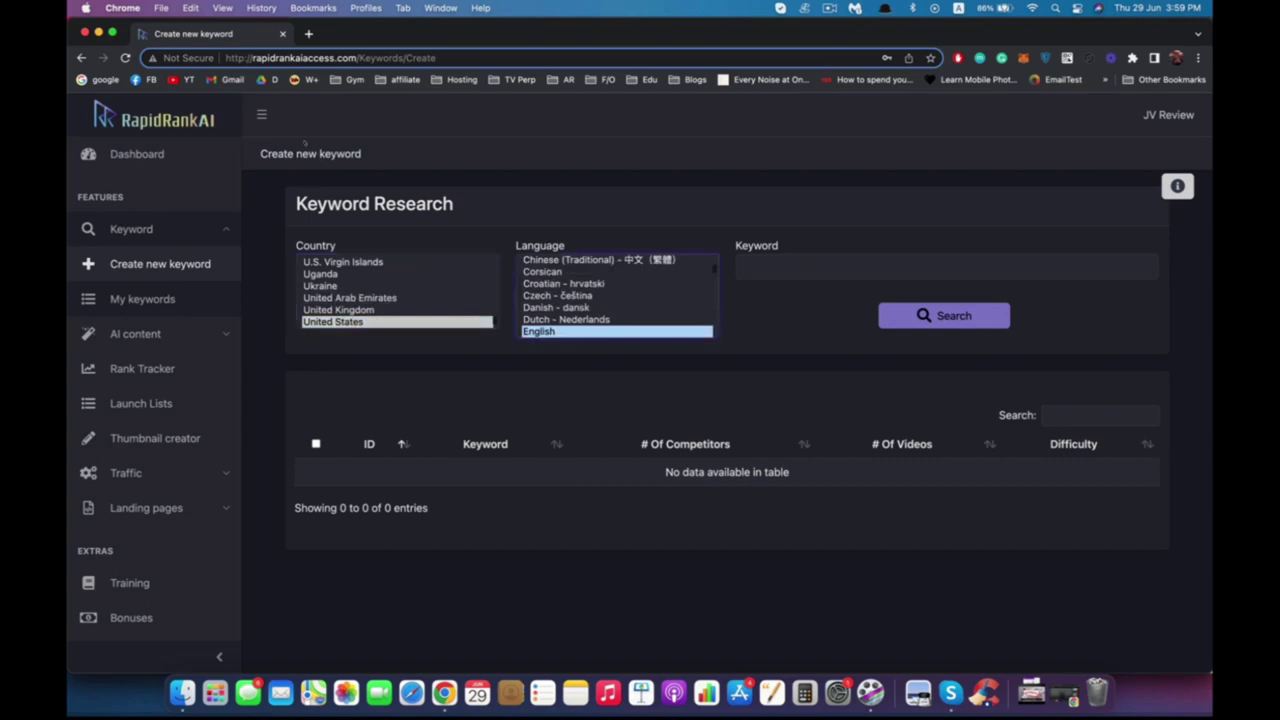
key("Tab")
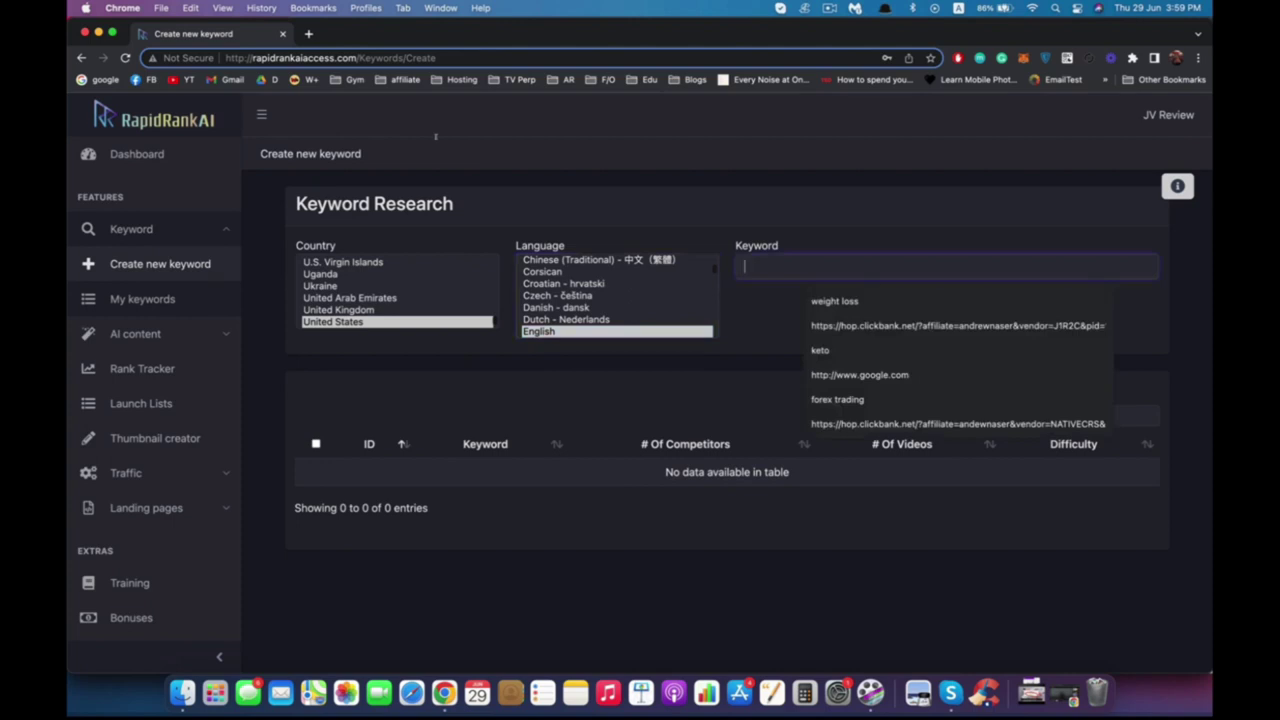
type("we")
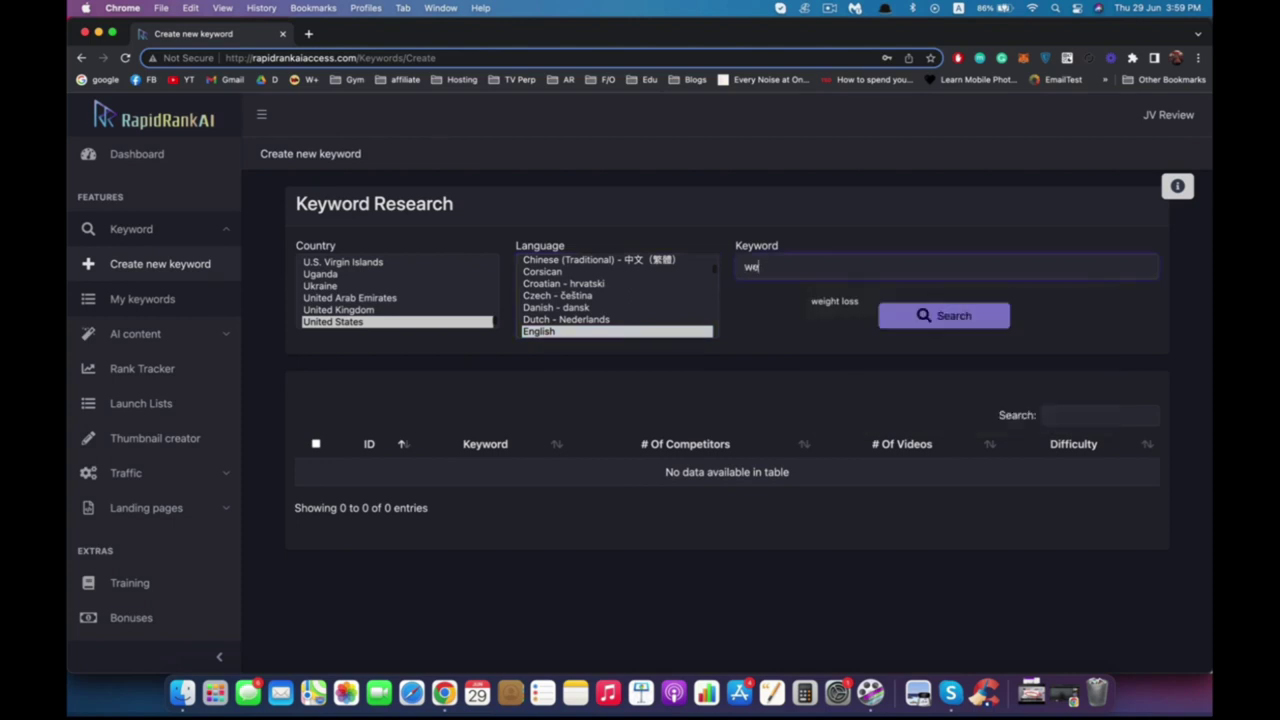
key("BackSpace")
key("BackSpace")
type("fitness")
key("super+a")
key("BackSpace")
Run the keyword research for "keto diet".
type("keto diet")
key("Return")
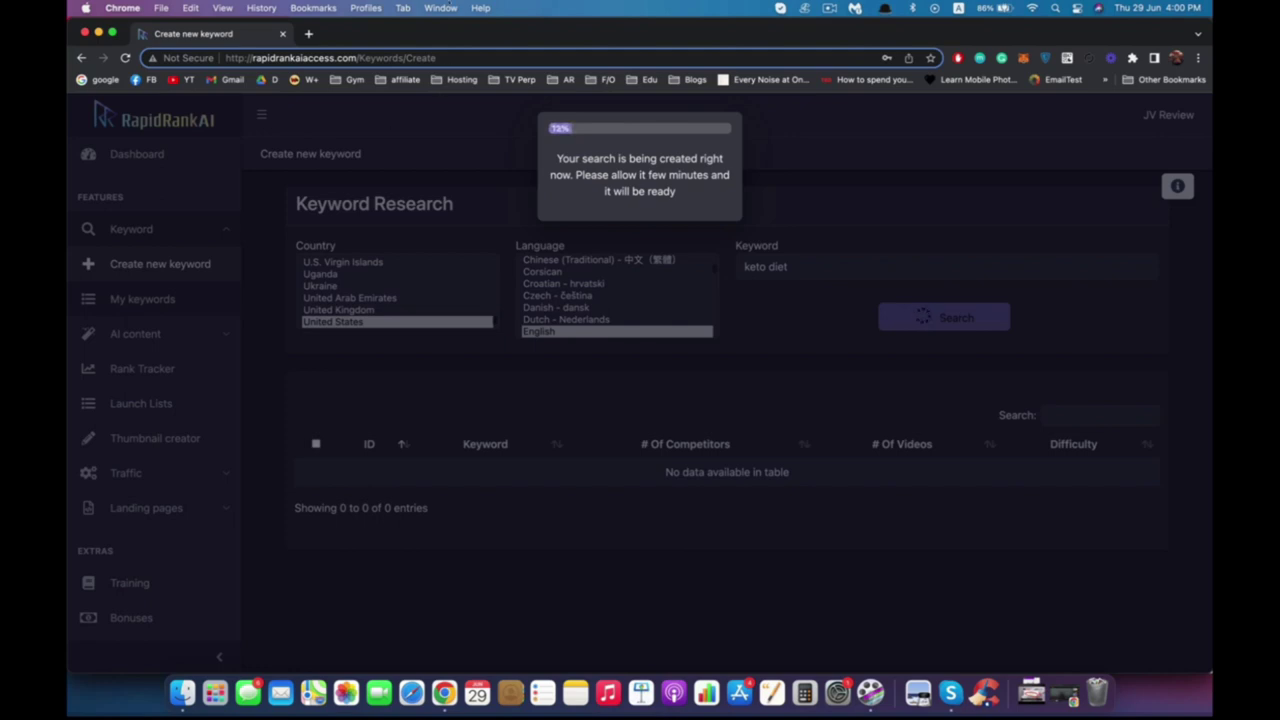
left_click(829, 8)
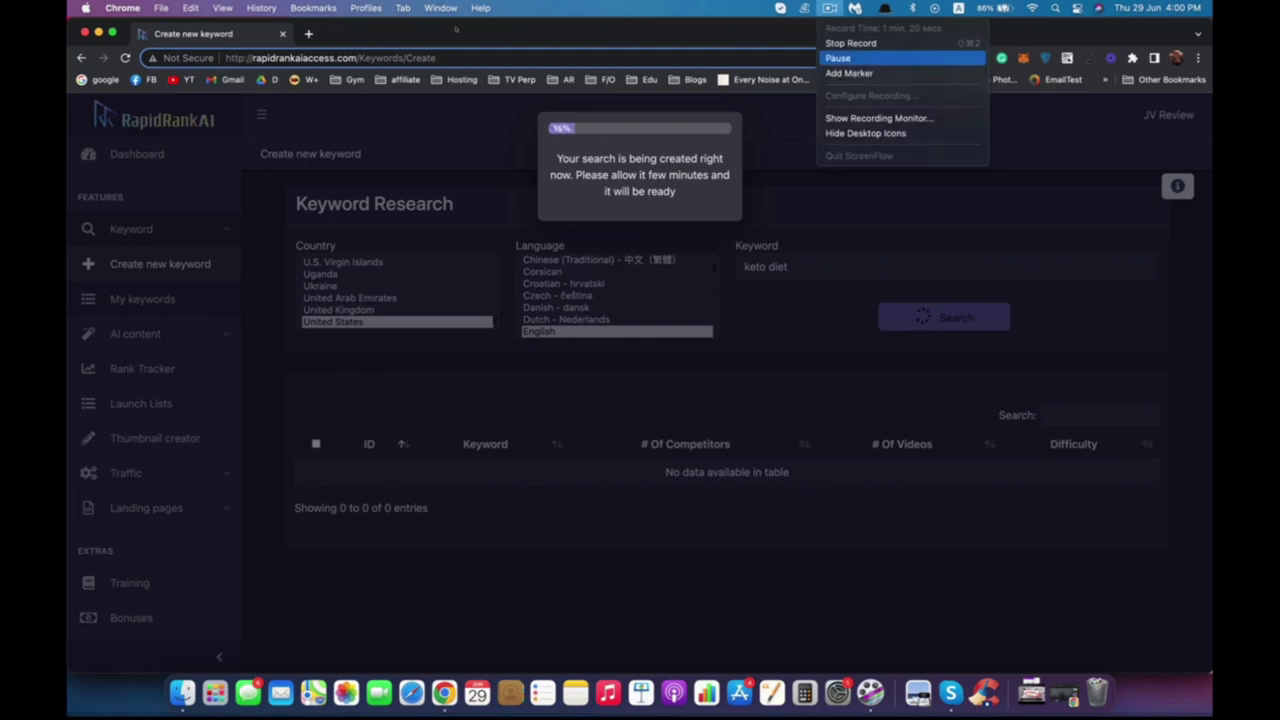
left_click(838, 58)
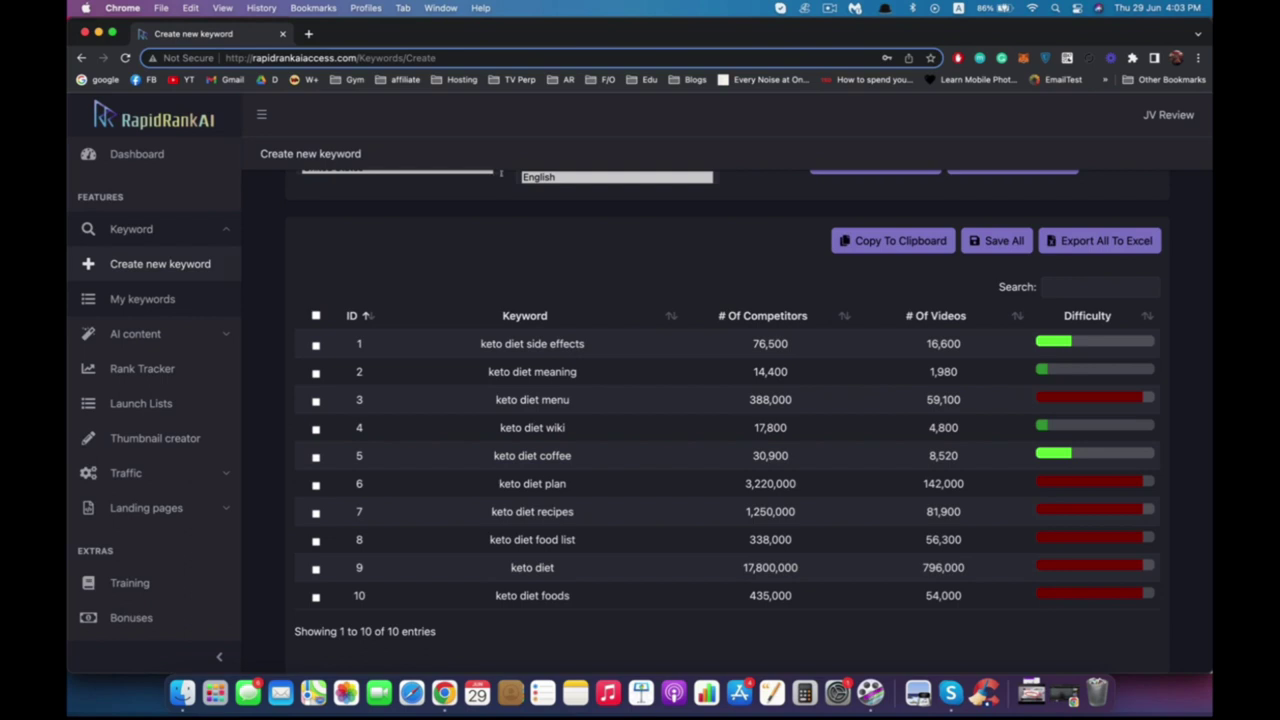
Compare the competitor and video counts of the keyword results, including "keto diet meaning" and "keto diet".
double_click(943, 343)
left_click_drag(788, 371, 943, 371)
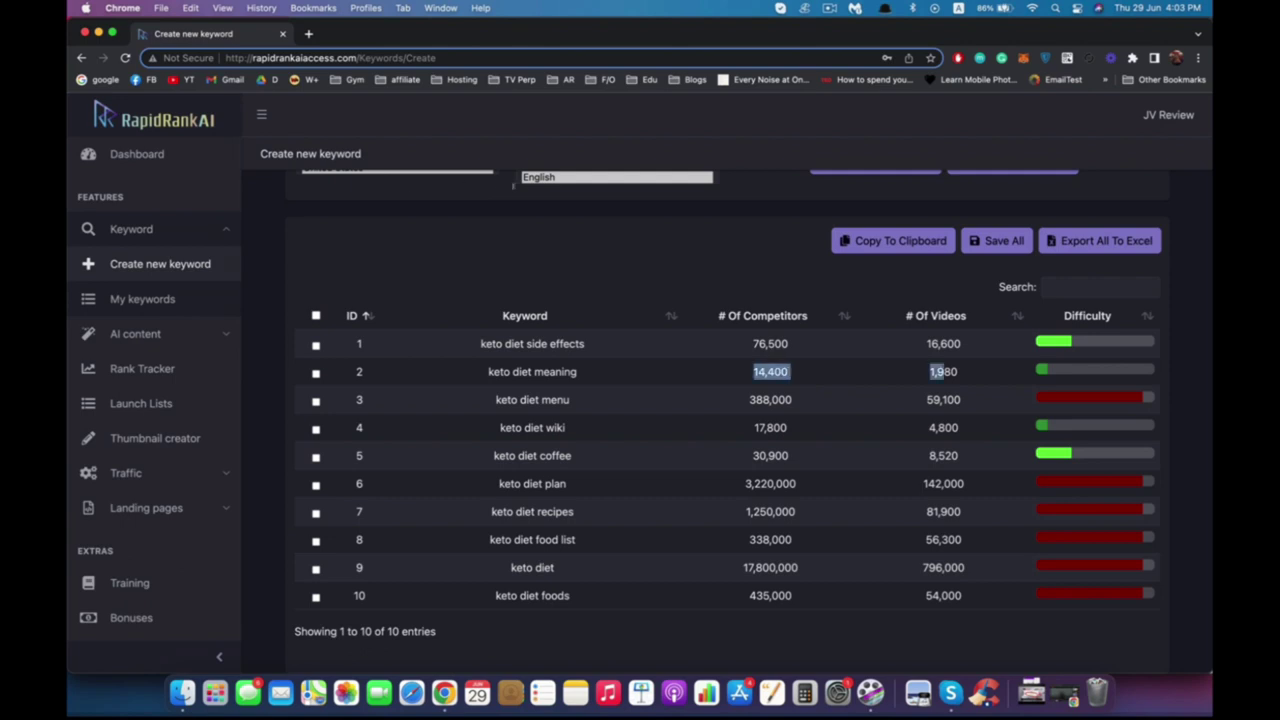
left_click(535, 192)
mouse_move(965, 372)
left_mouse_down()
mouse_move(625, 360)
mouse_move(617, 371)
left_mouse_up()
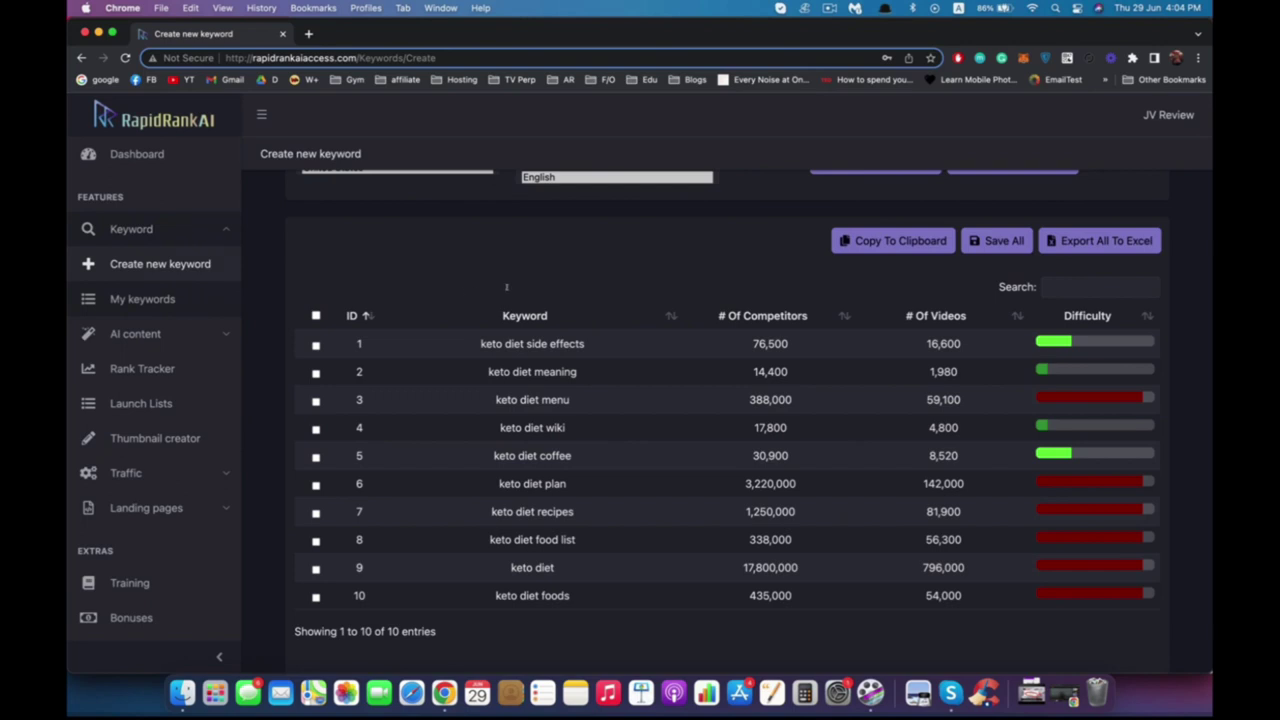
double_click(943, 567)
Copy the keyword "keto diet side effects" from the first result row.
left_click_drag(585, 343, 481, 343)
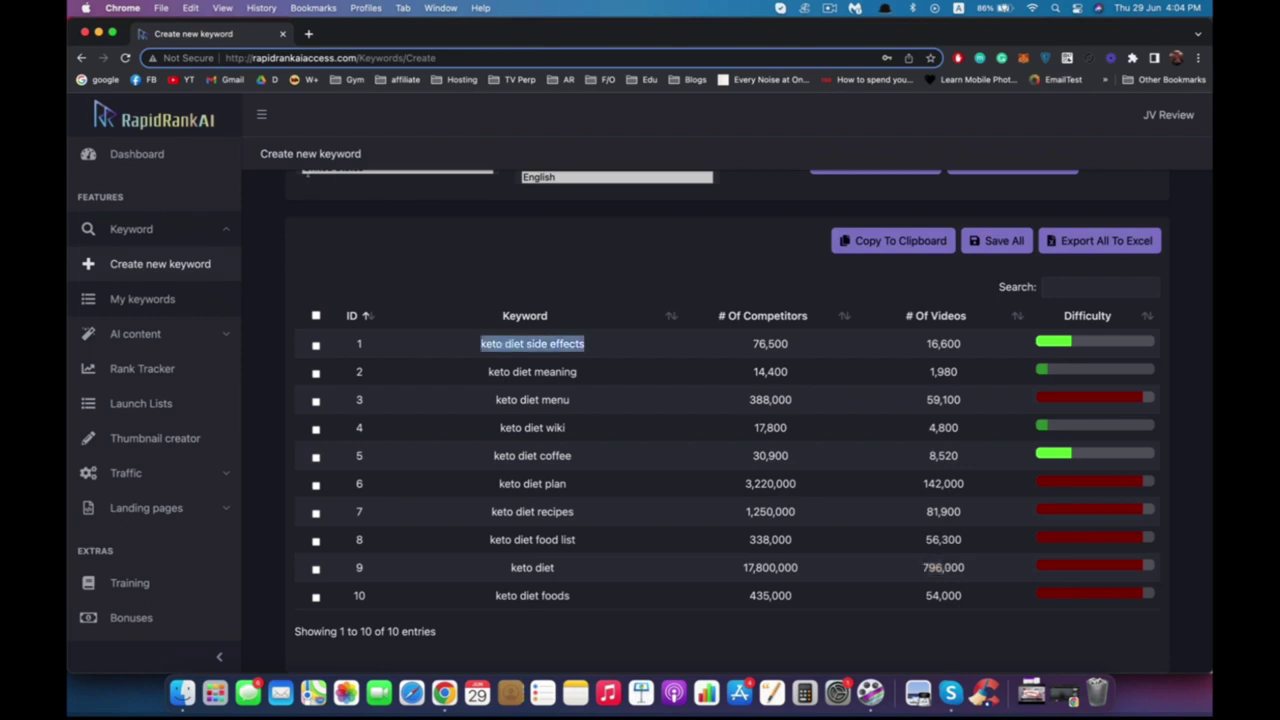
right_click(545, 346)
left_click(570, 374)
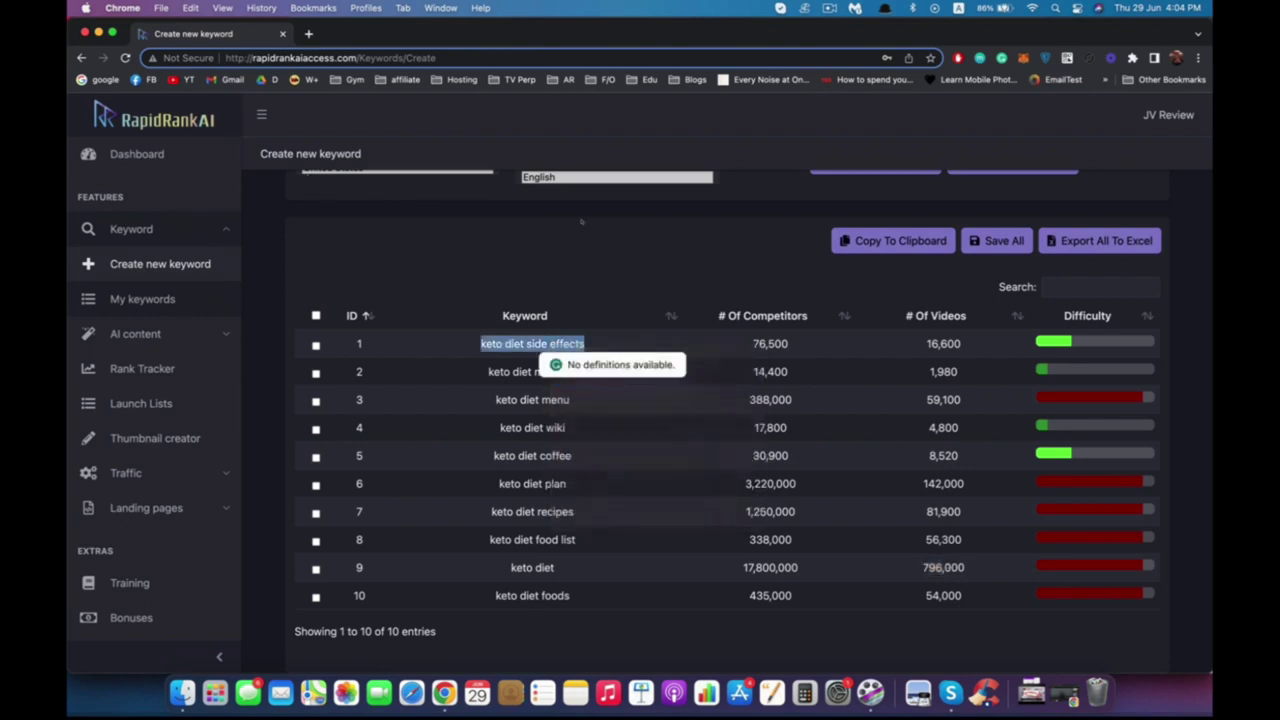
key("super+a")
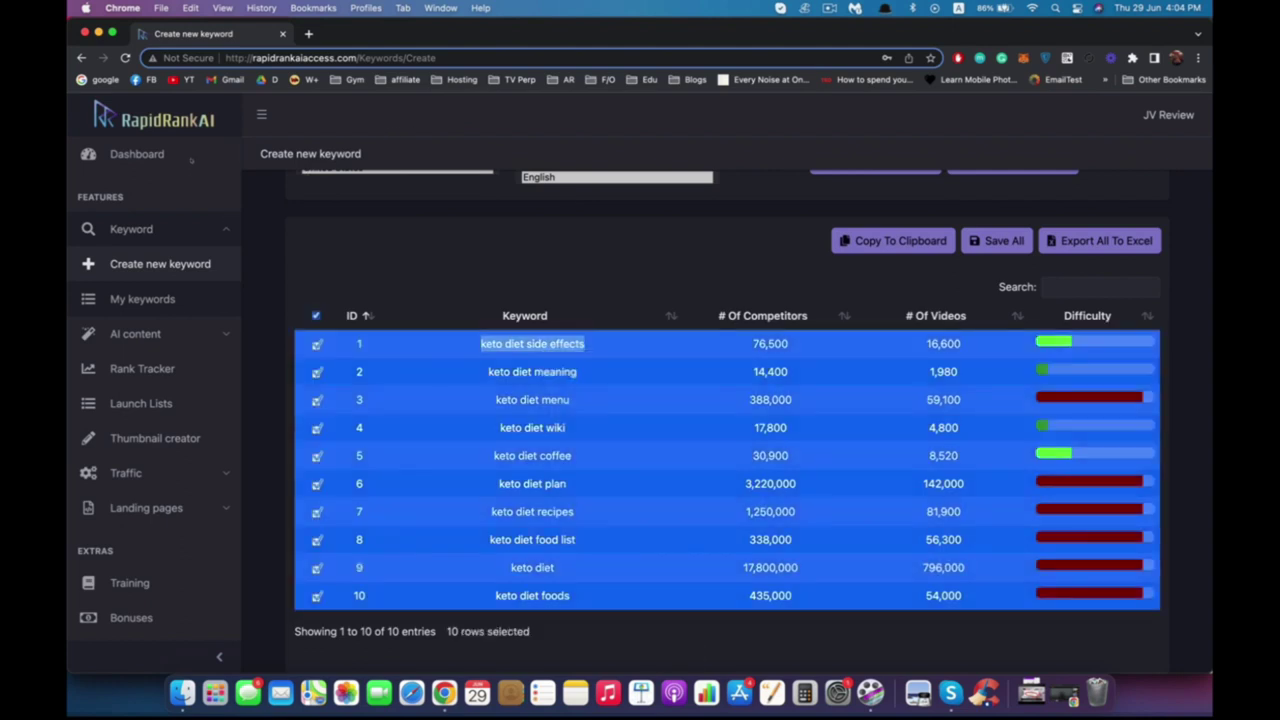
key("super+a")
left_click(316, 345)
left_click(316, 345)
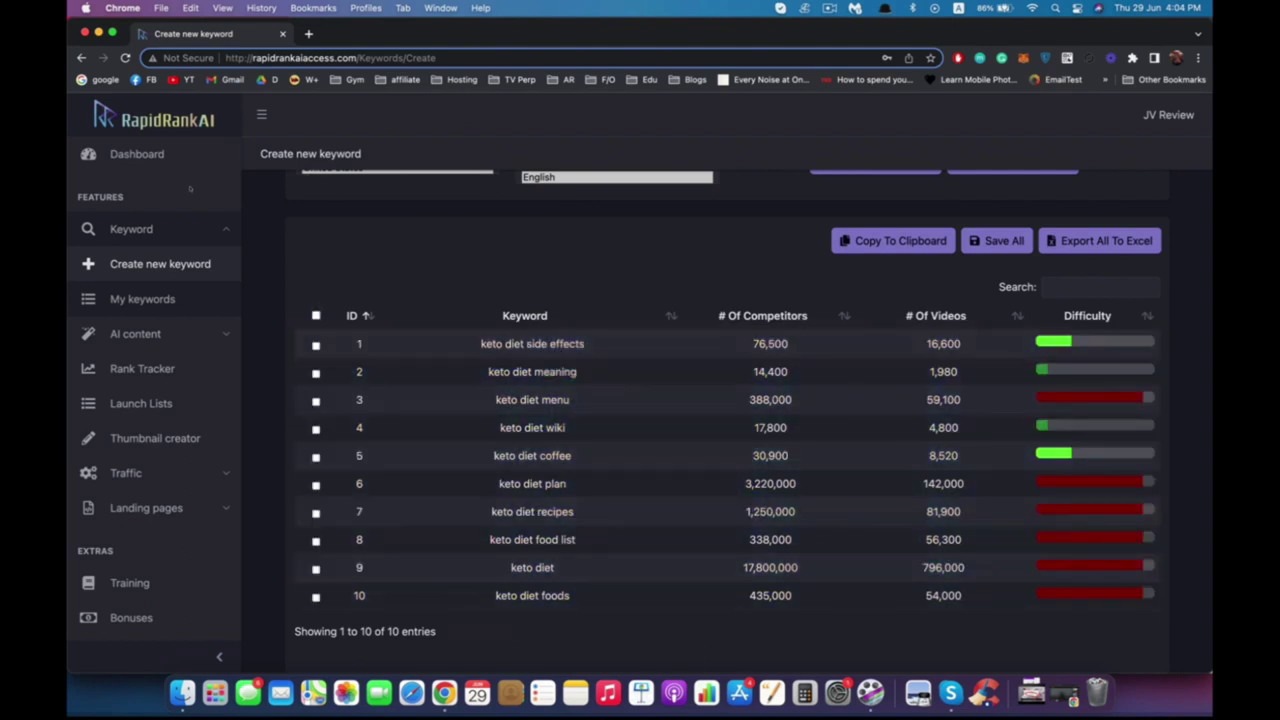
left_click(316, 373)
left_click(316, 401)
left_click(316, 401)
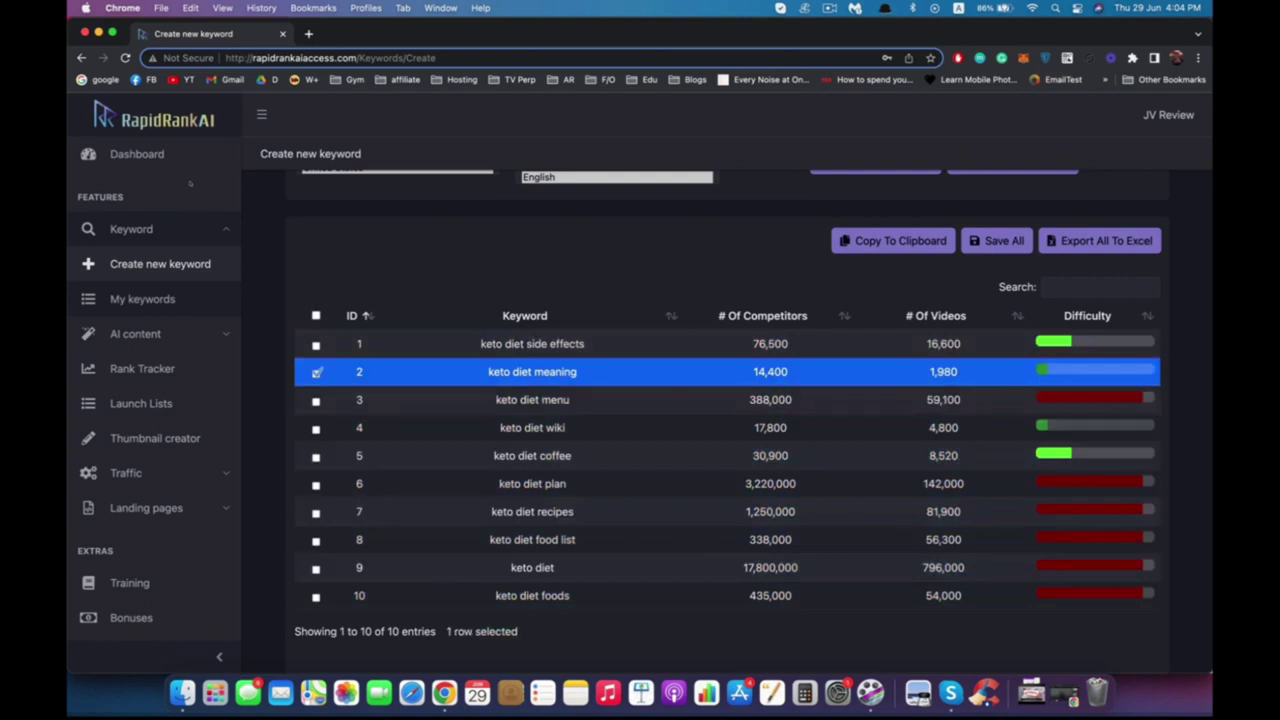
left_click(316, 373)
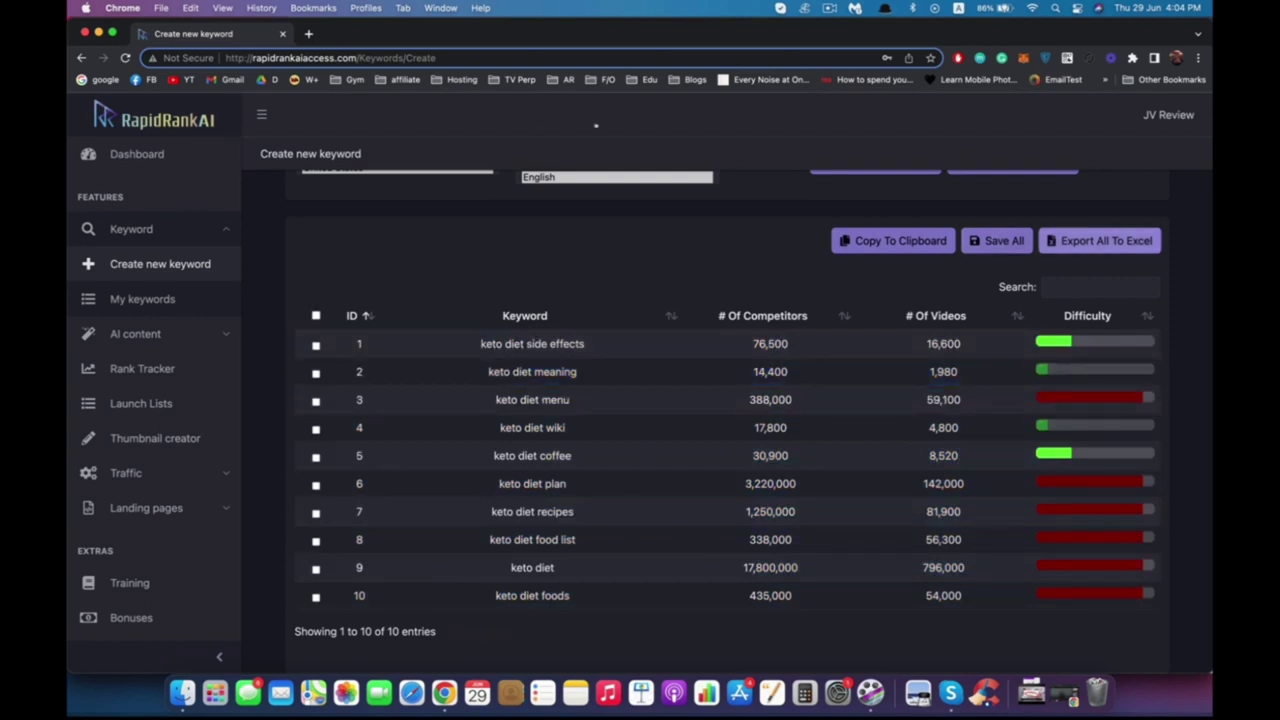
Generate AI content for the copied keyword "keto diet side effects" in the AI content generator.
scroll(516, 140, "up", 3)
scroll(516, 140, "down", 3)
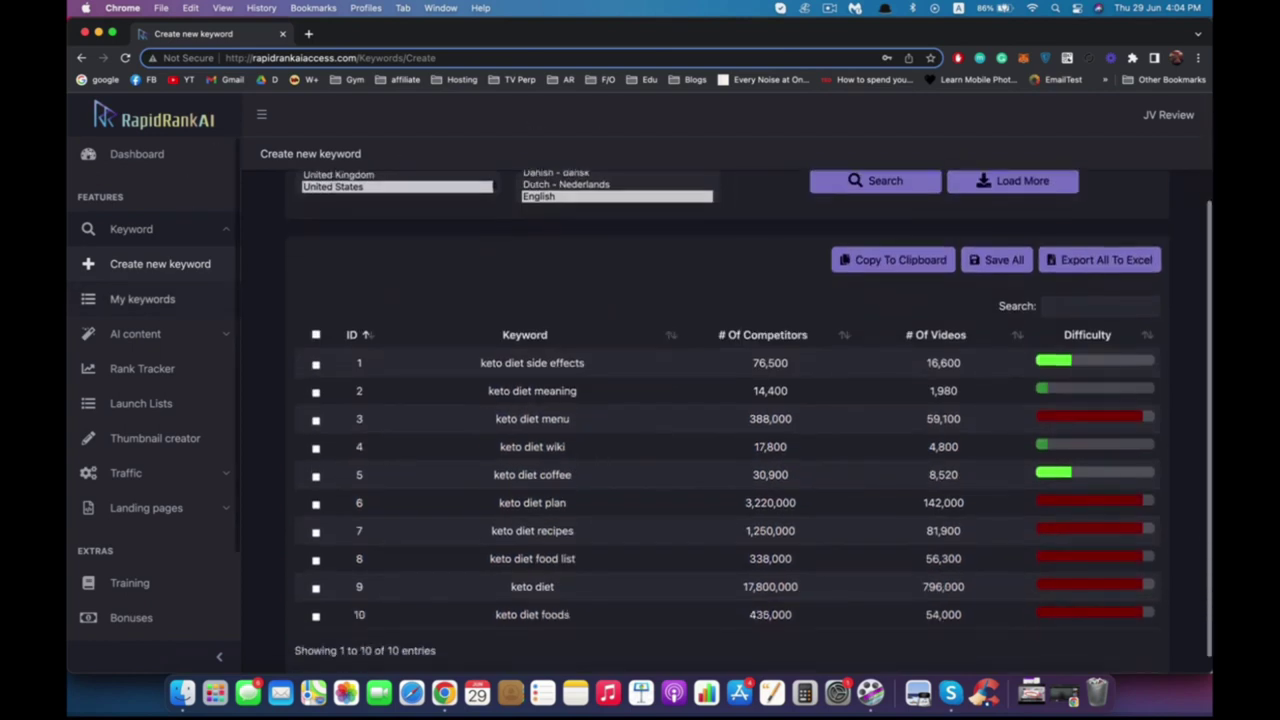
left_click(135, 333)
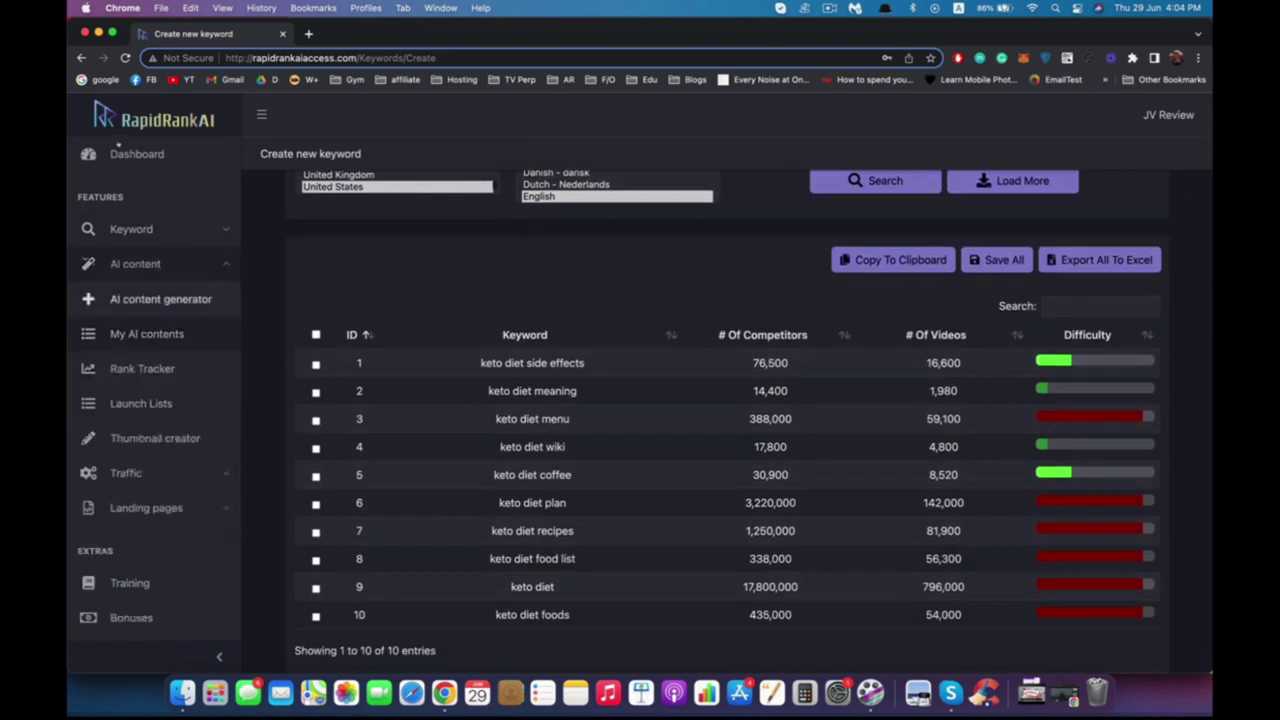
left_click(160, 299)
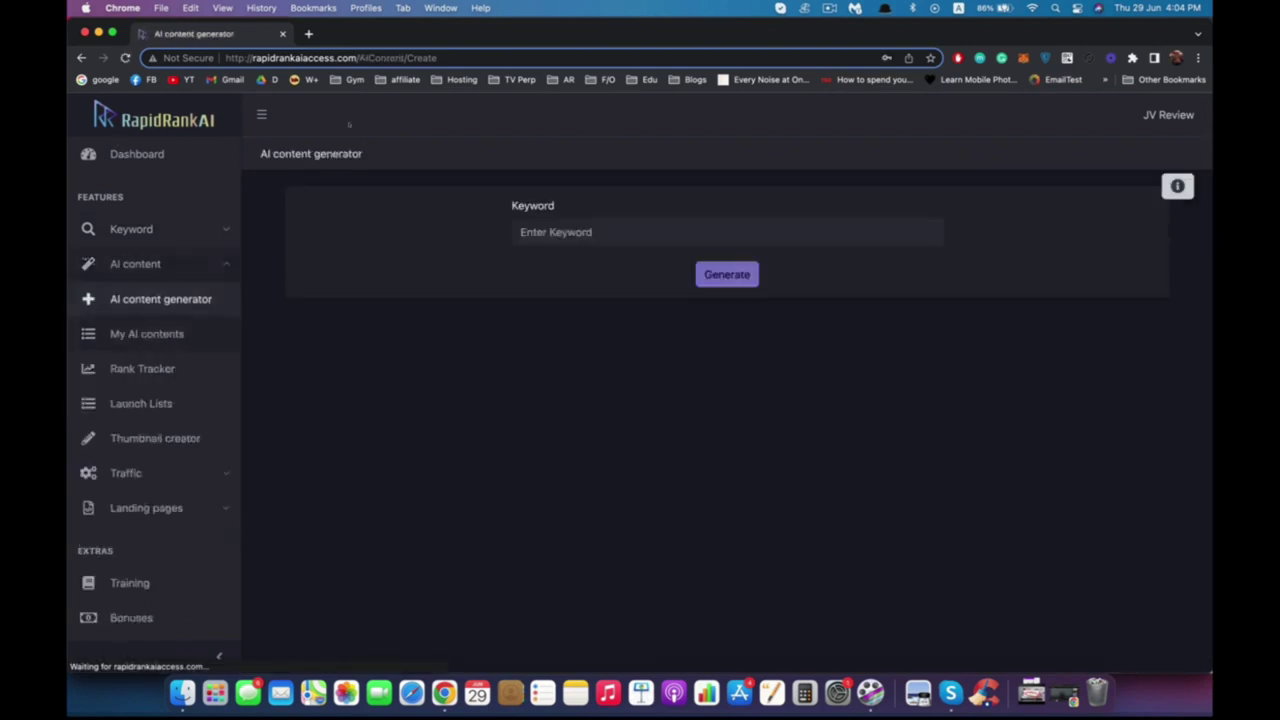
left_click(611, 232)
key("super+v")
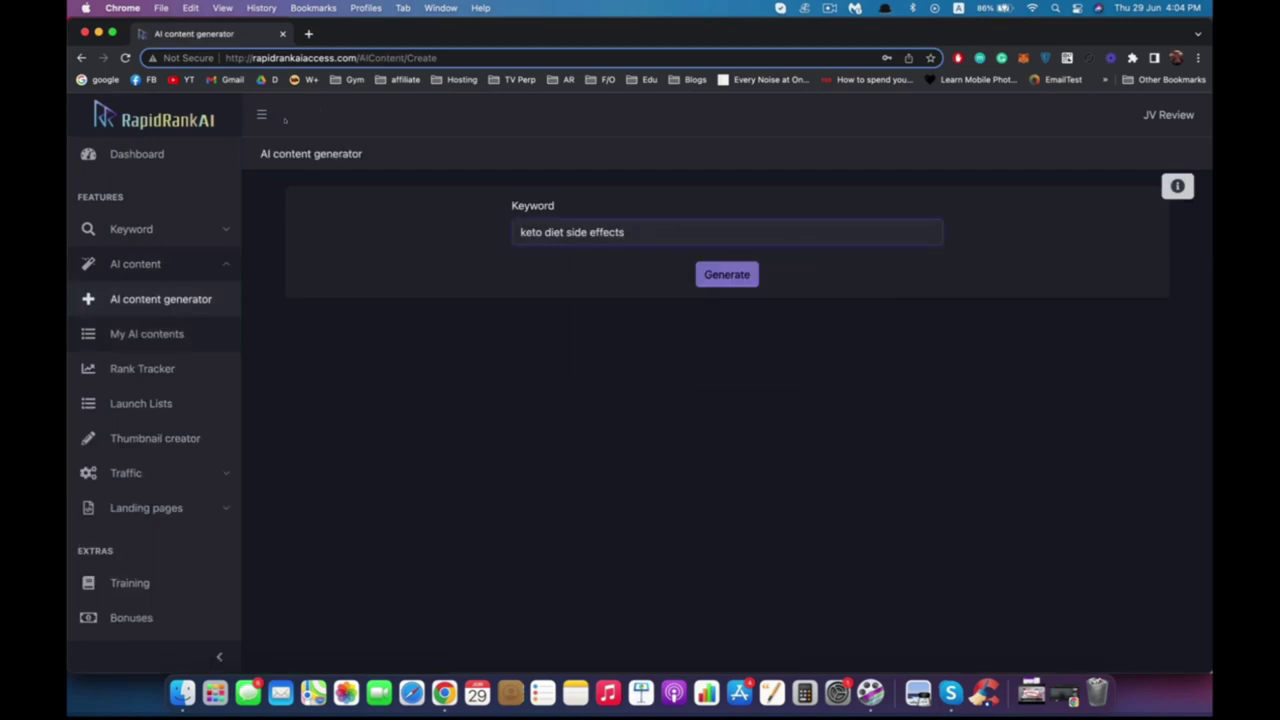
key("Return")
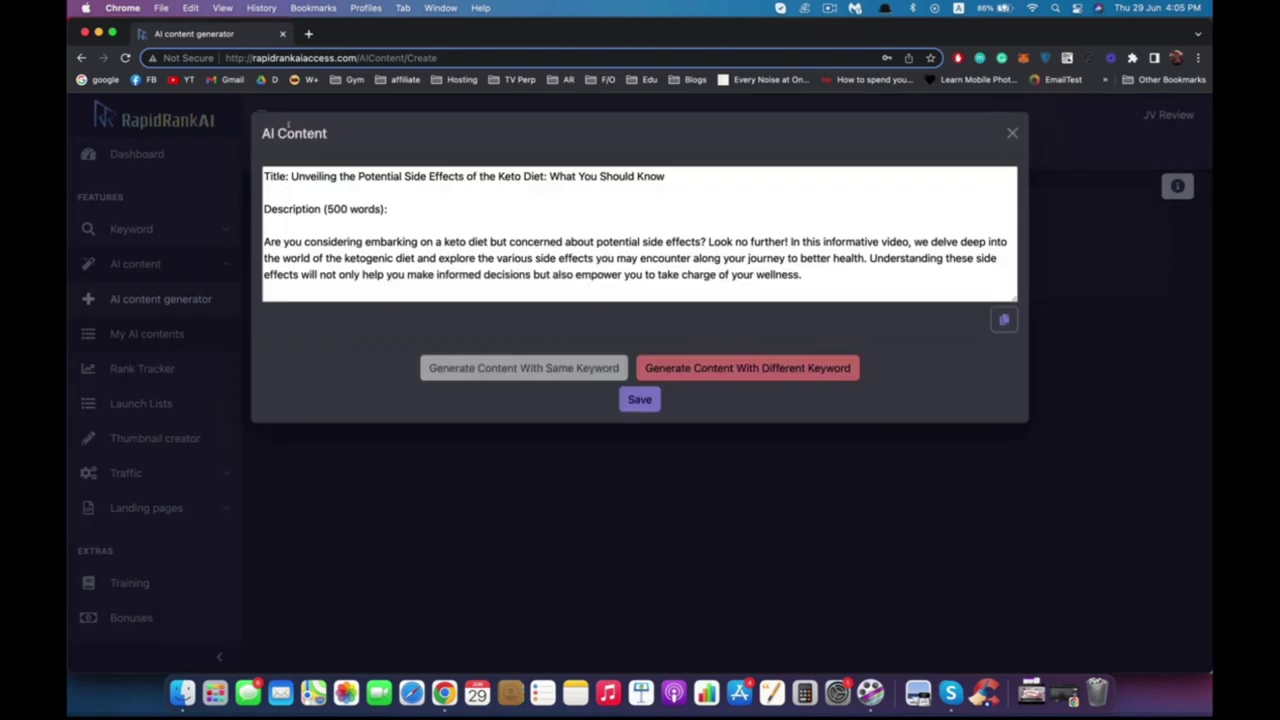
Review the generated video title and the full description from the opening paragraph to the conclusion.
left_click_drag(291, 176, 666, 177)
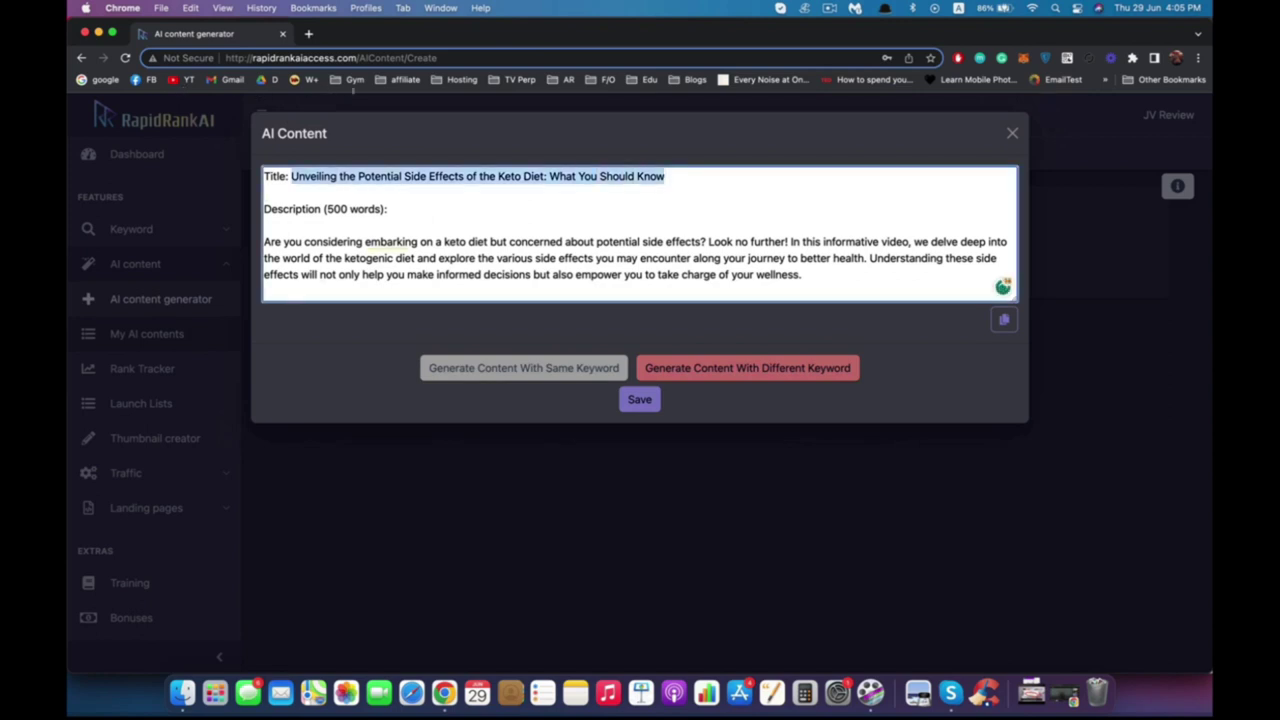
left_click(434, 224)
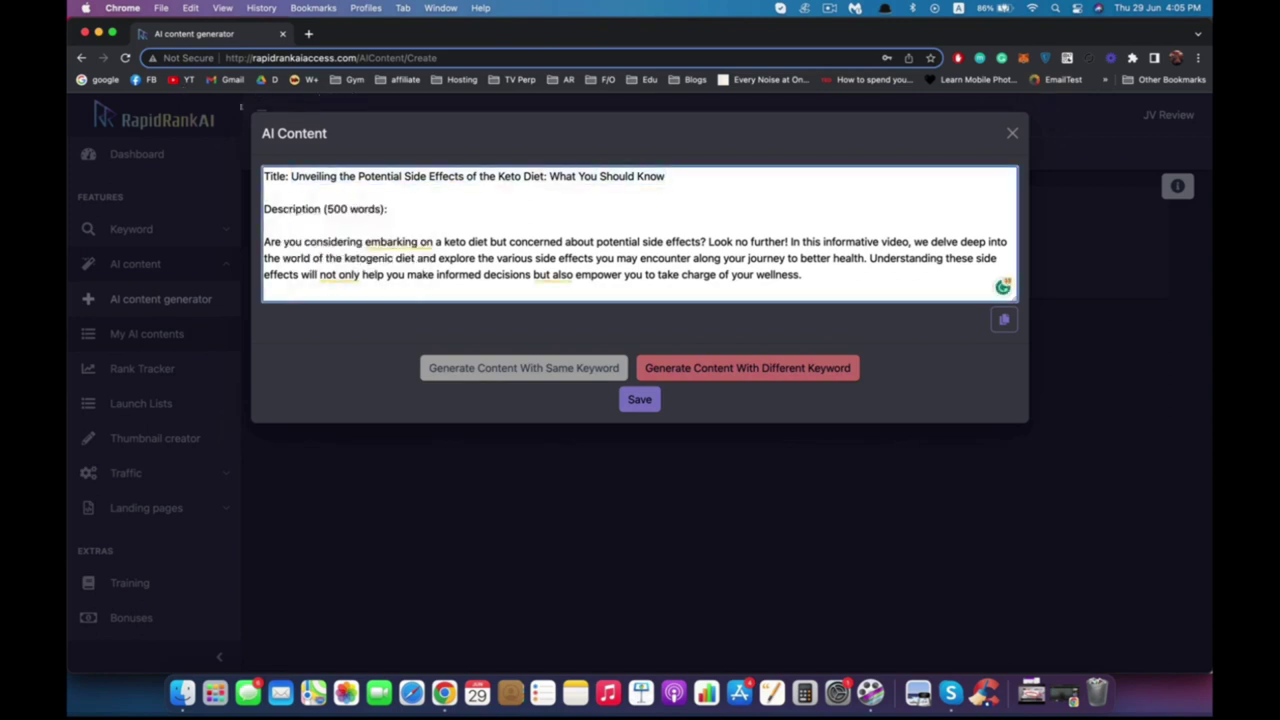
scroll(639, 234, "down", 1)
scroll(640, 235, "down", 3)
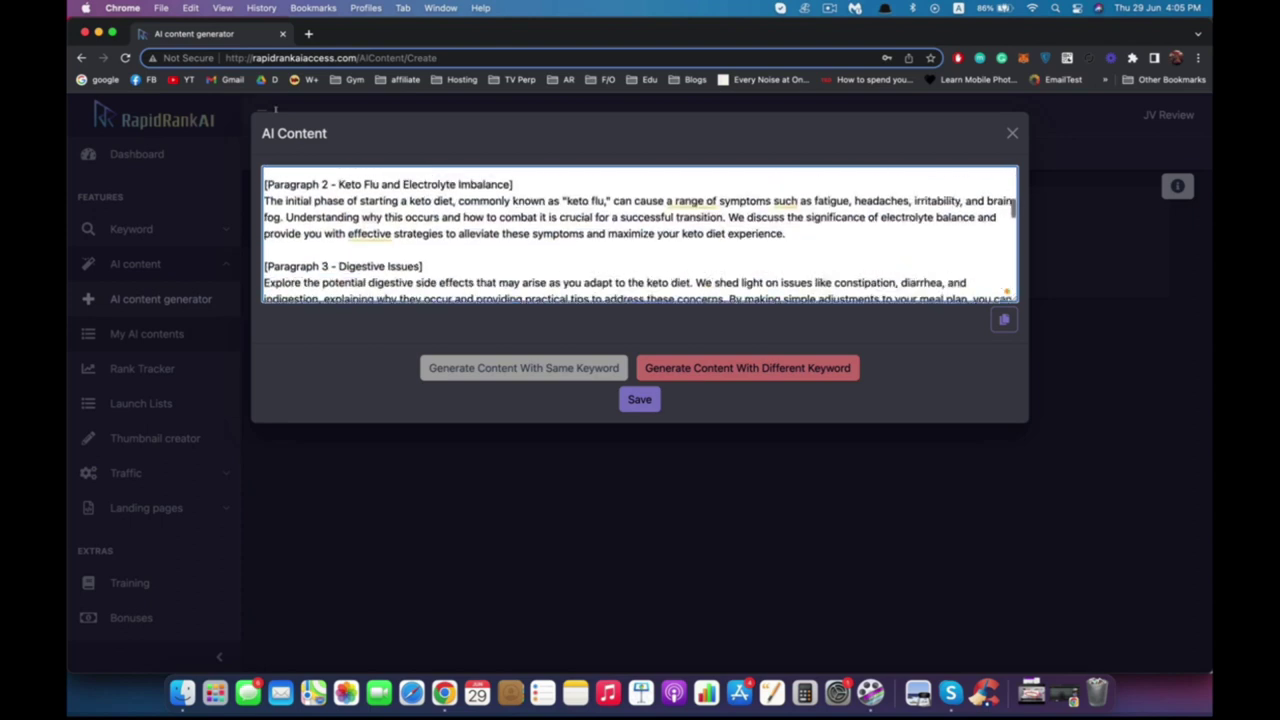
scroll(640, 235, "up", 6)
left_click_drag(291, 176, 665, 176)
left_click(550, 241)
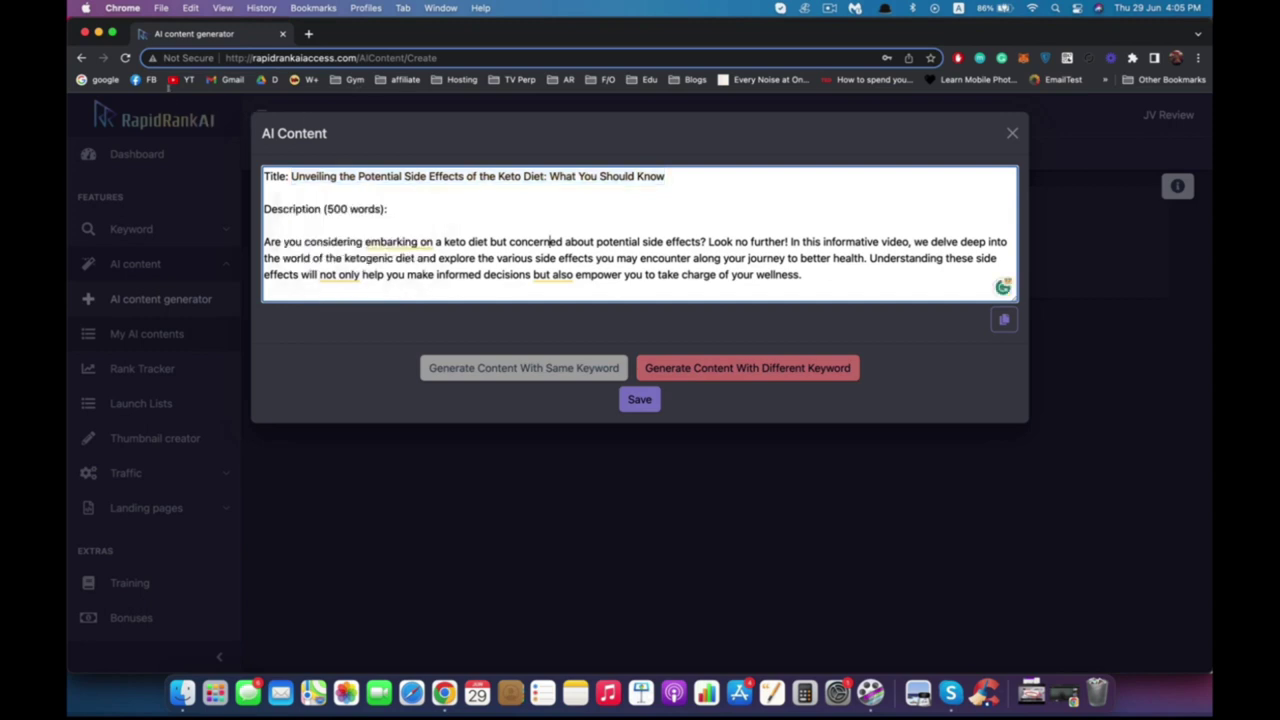
double_click(275, 176)
left_click(490, 225)
scroll(640, 235, "down", 3)
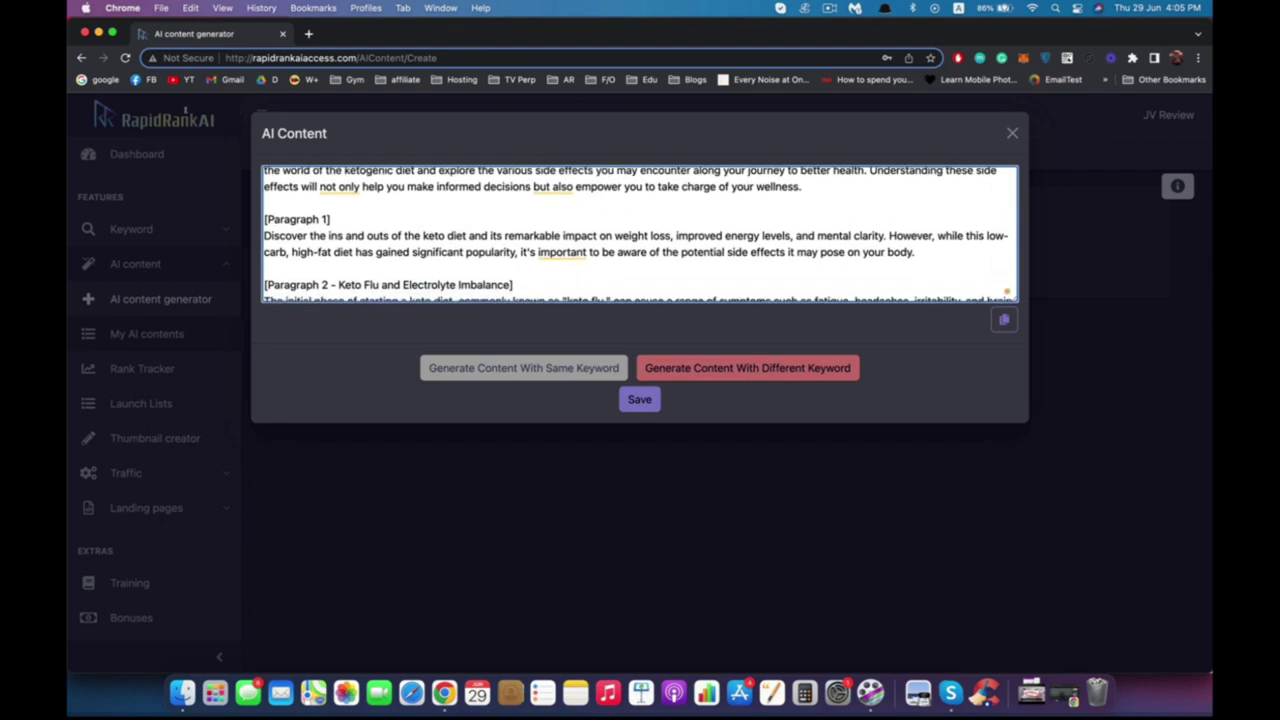
scroll(640, 235, "up", 3)
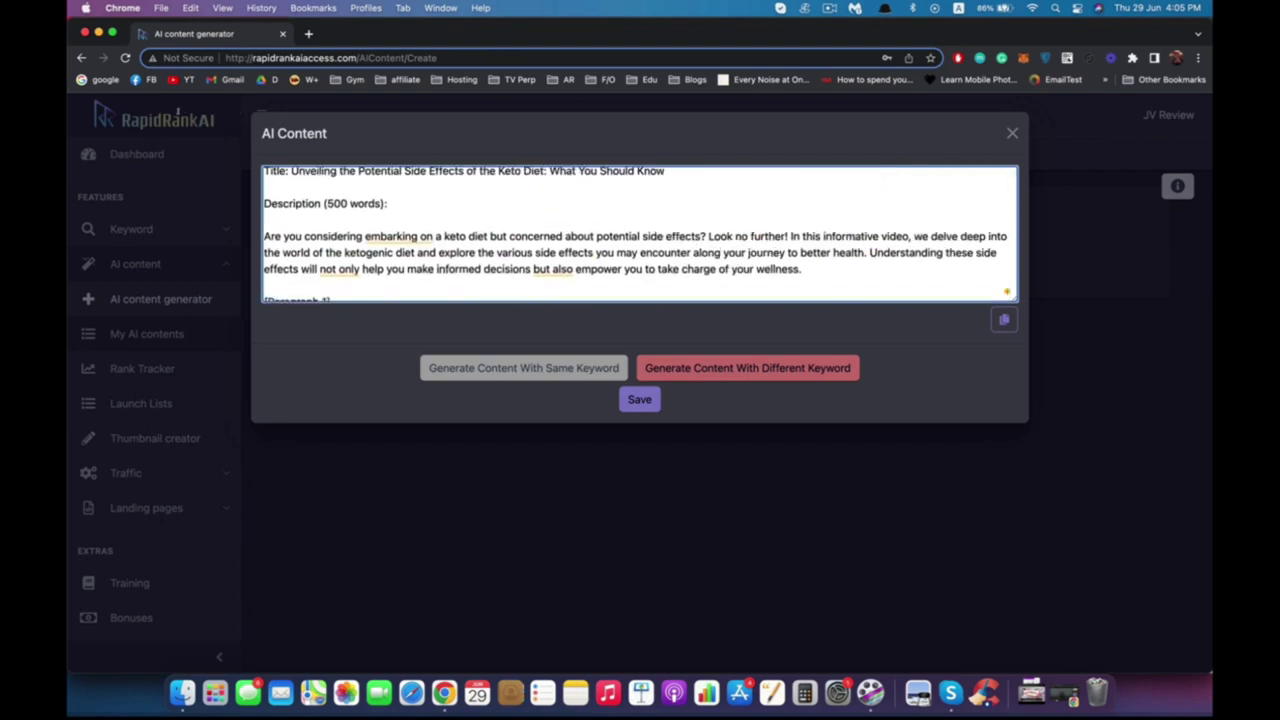
scroll(640, 235, "down", 20)
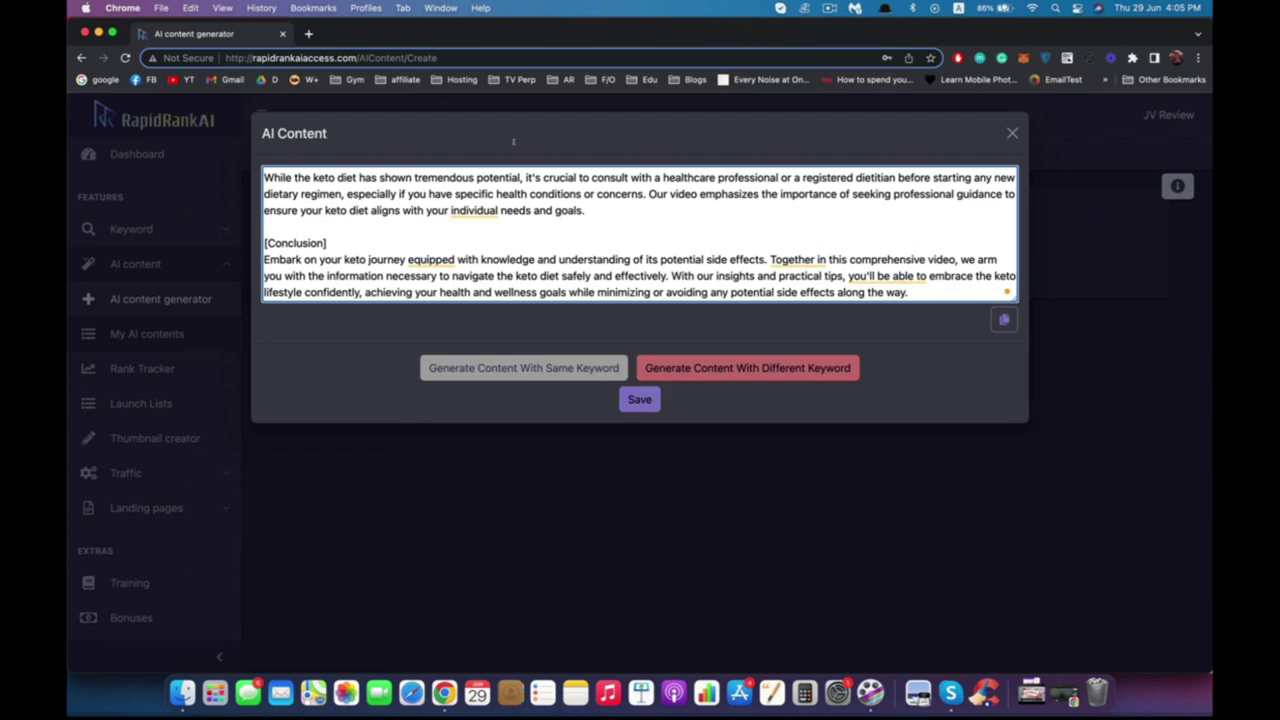
scroll(514, 141, "up", 8)
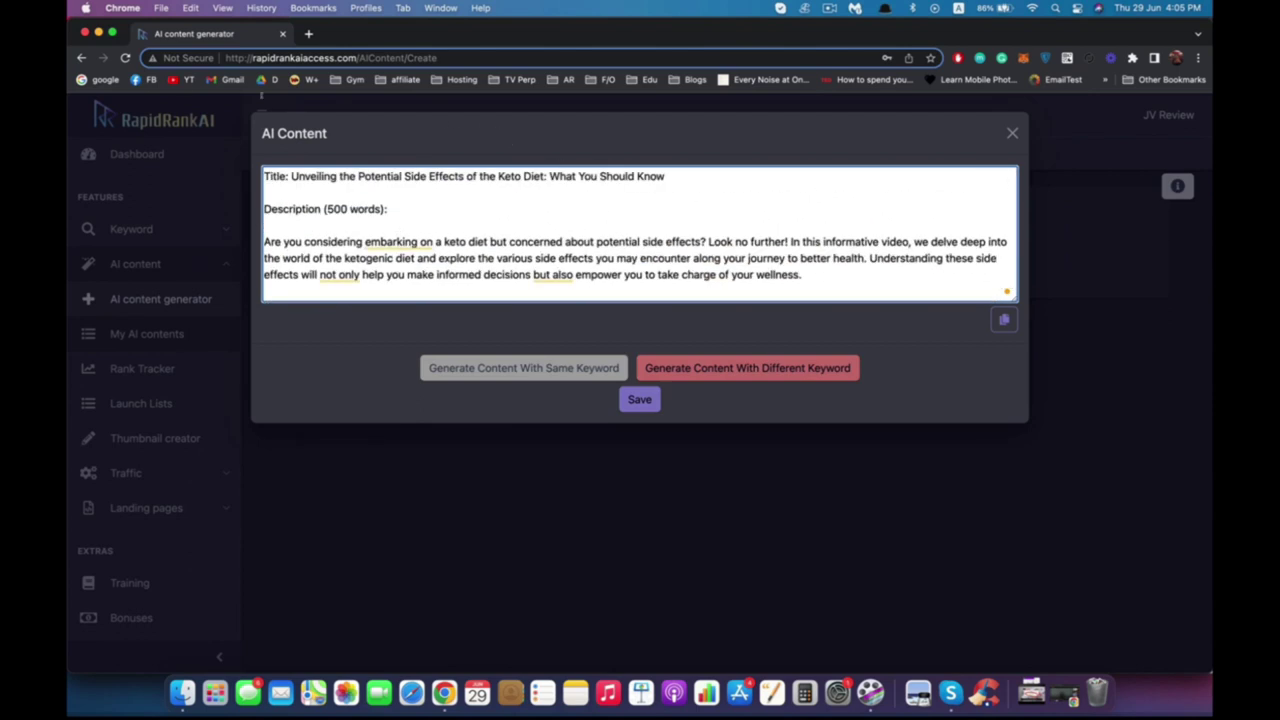
double_click(306, 176)
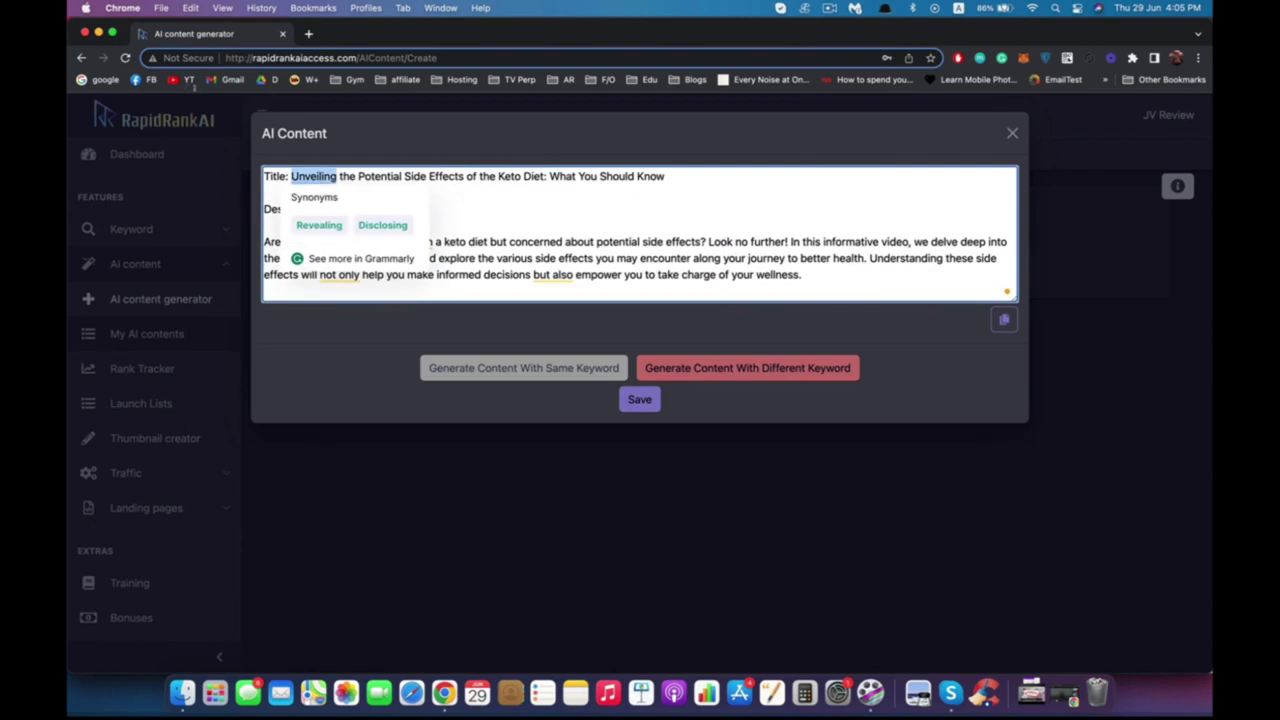
left_click(265, 225)
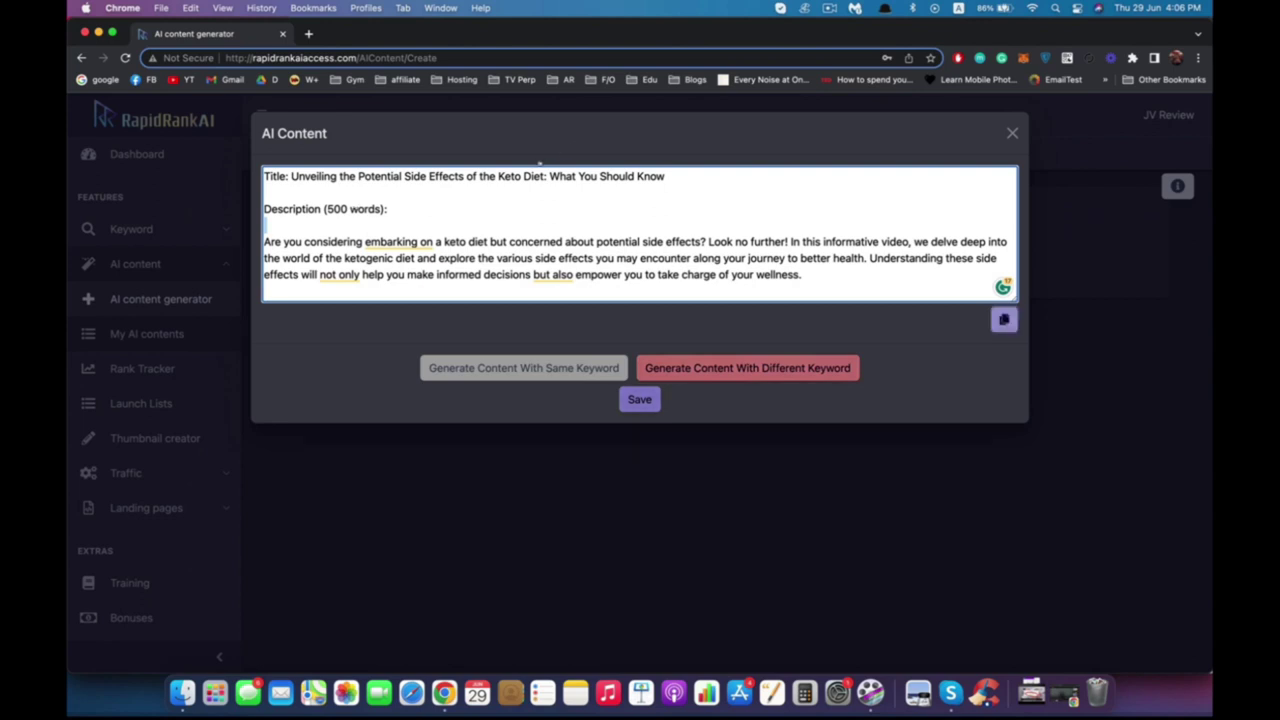
Copy the whole generated title and description to the clipboard and close the AI content dialog.
left_click(1004, 320)
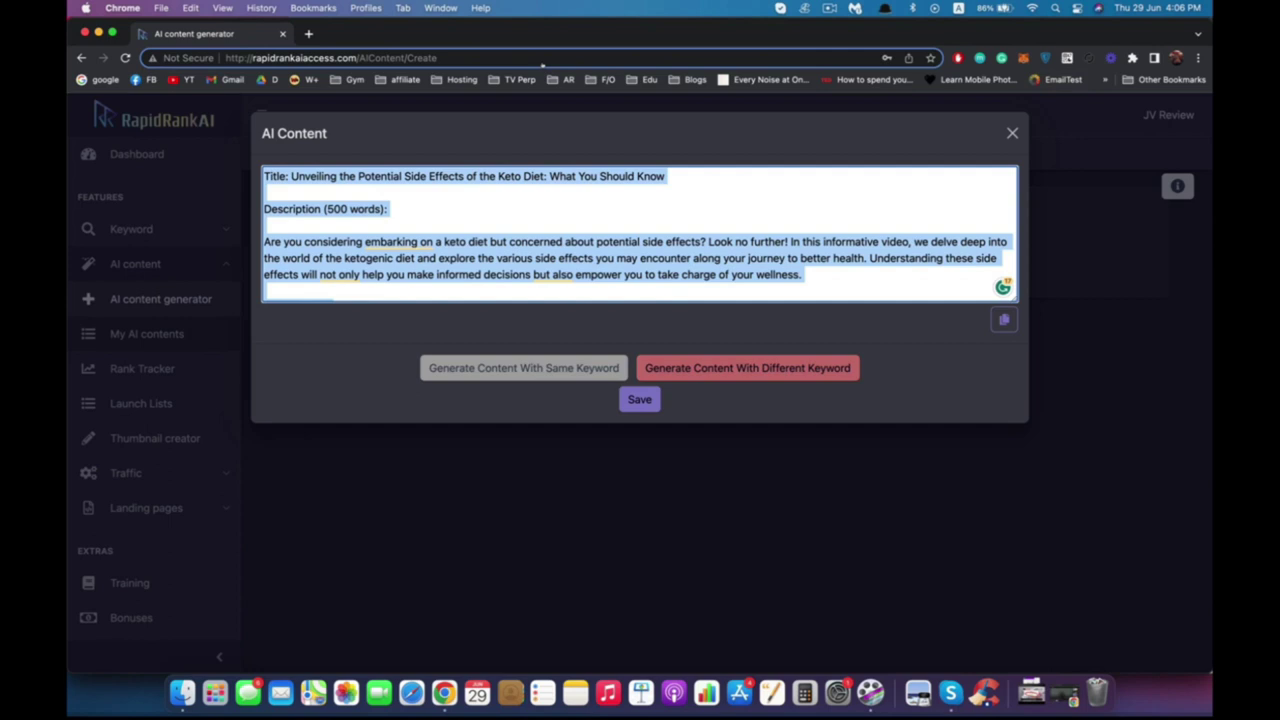
key("Escape")
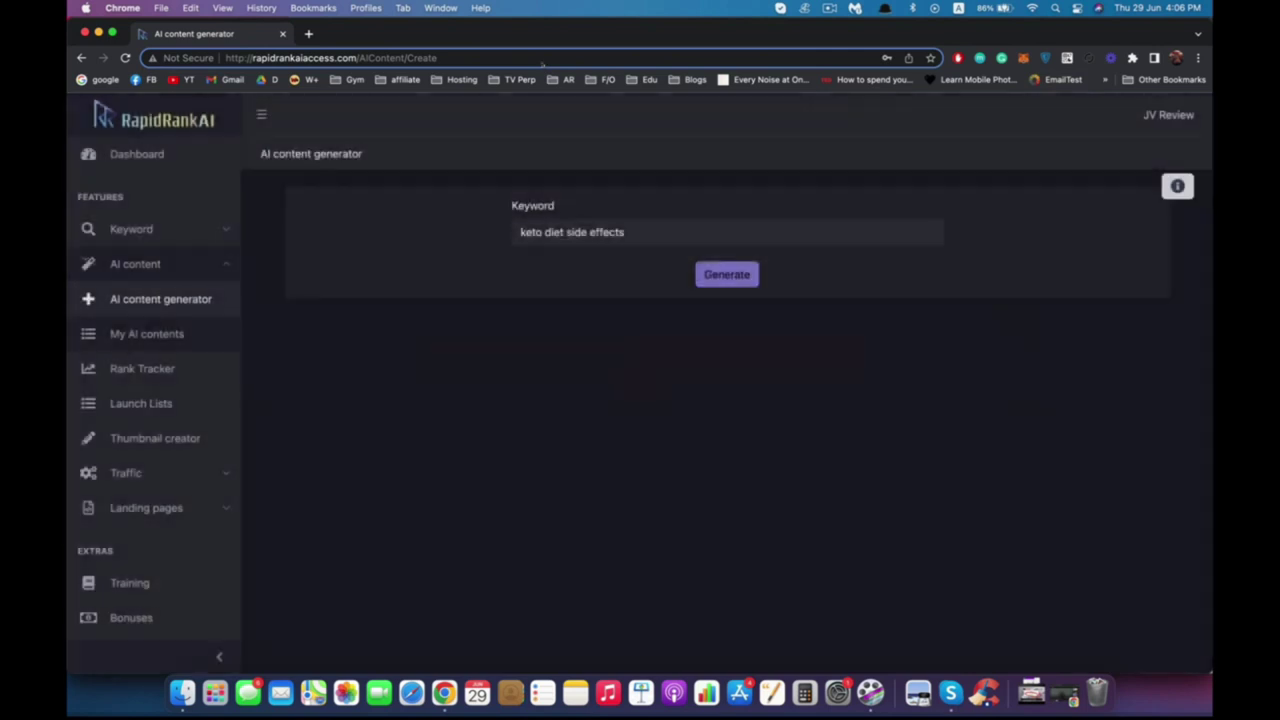
Enter "Keto diet side effect" as the keyword in the Rank Tracker, replacing the pasted description text.
left_click(142, 368)
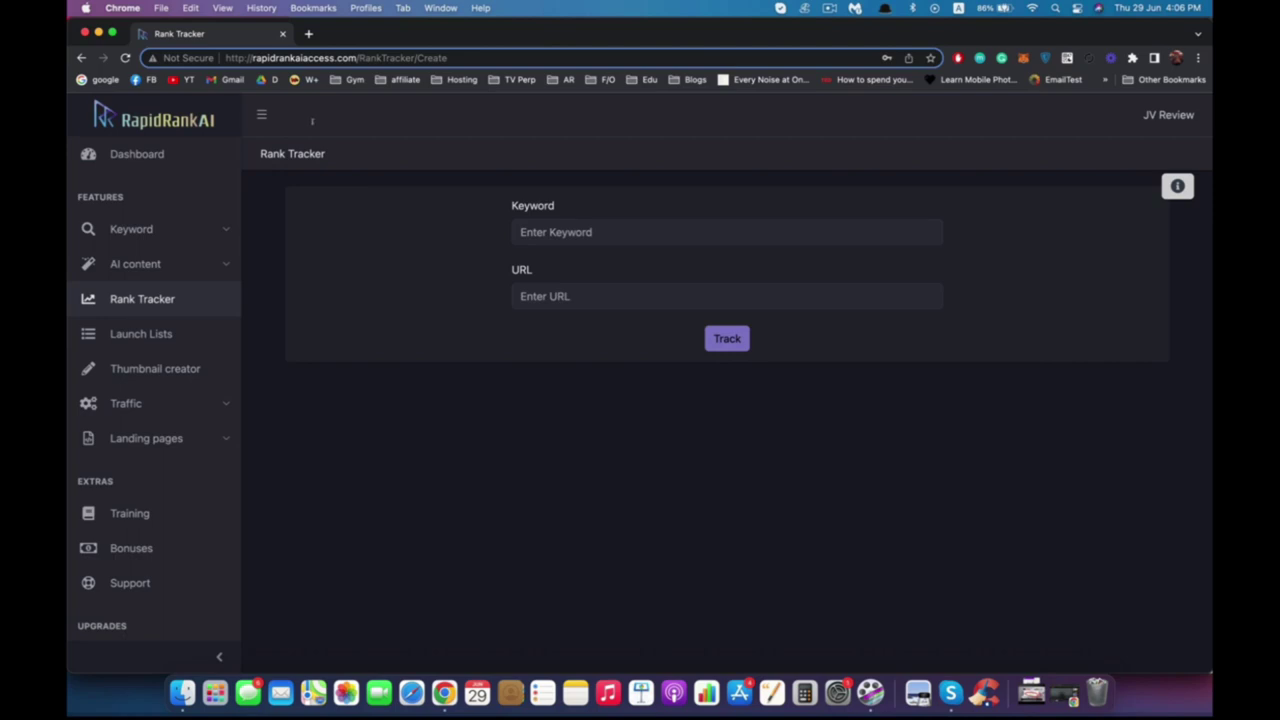
key("super+v")
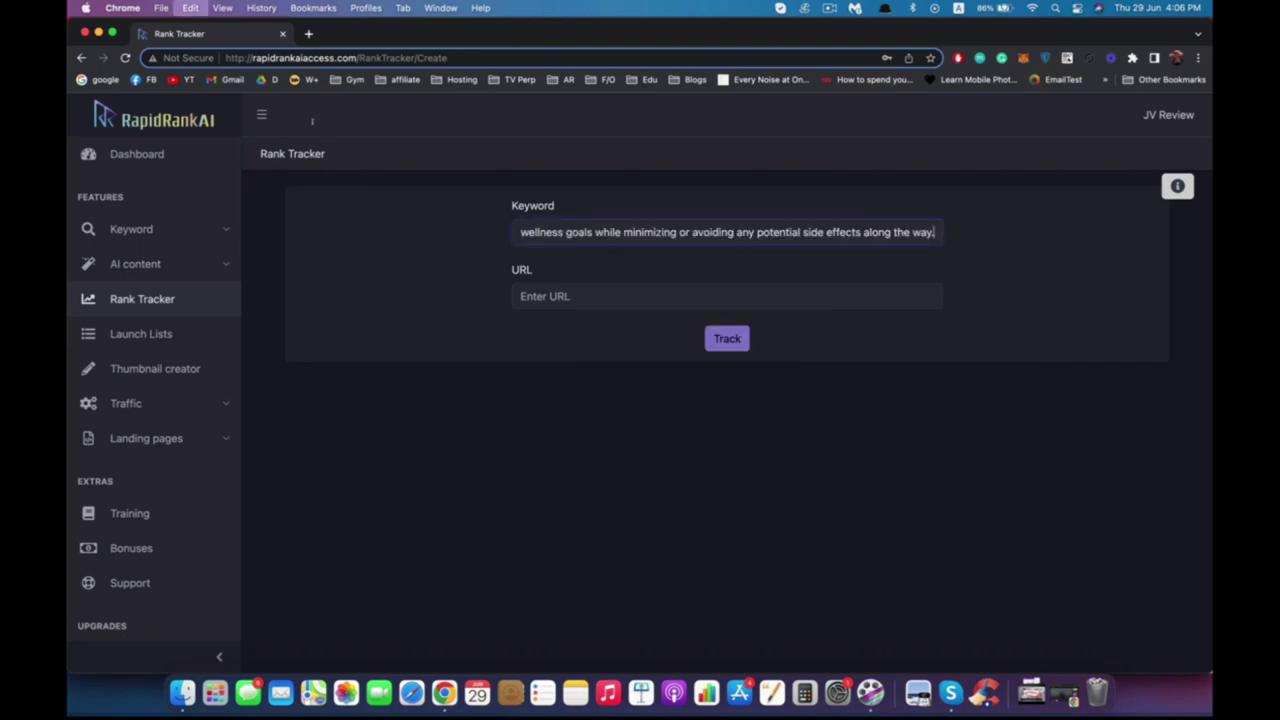
key("super+a")
key("BackSpace")
type("Keto diet")
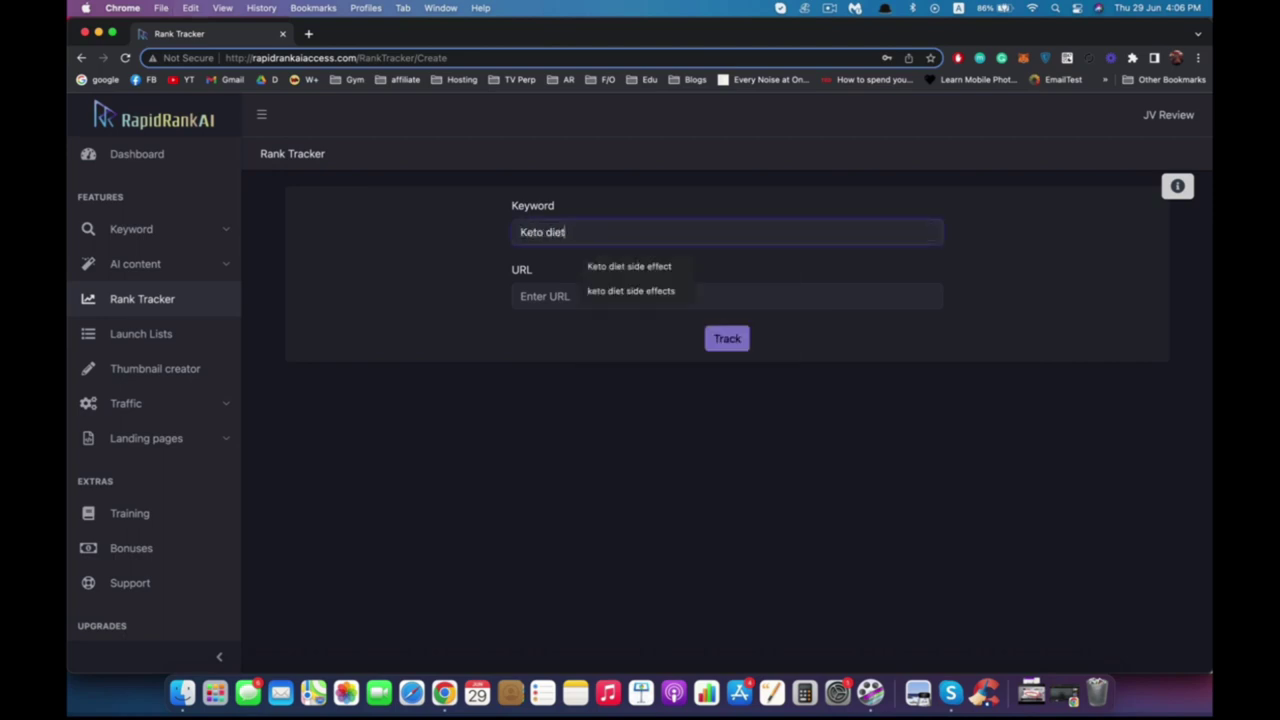
key("Down")
key("Return")
key("Tab")
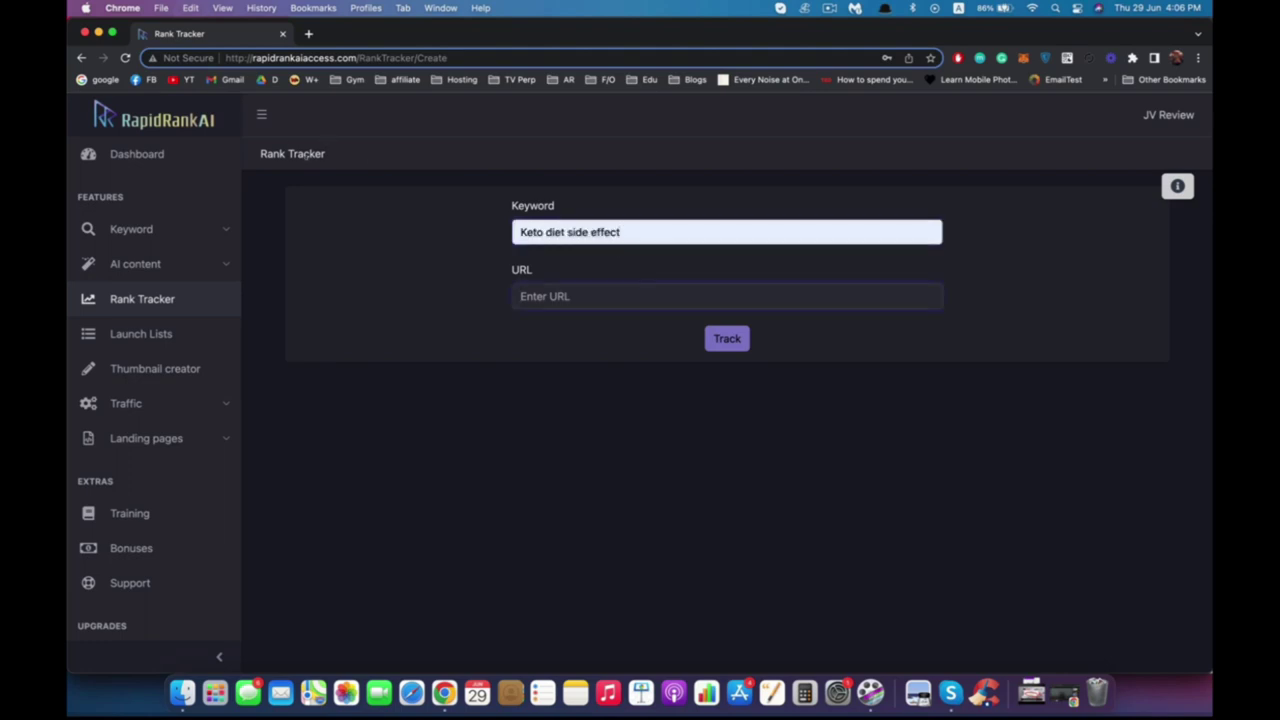
type("http://www.google.com")
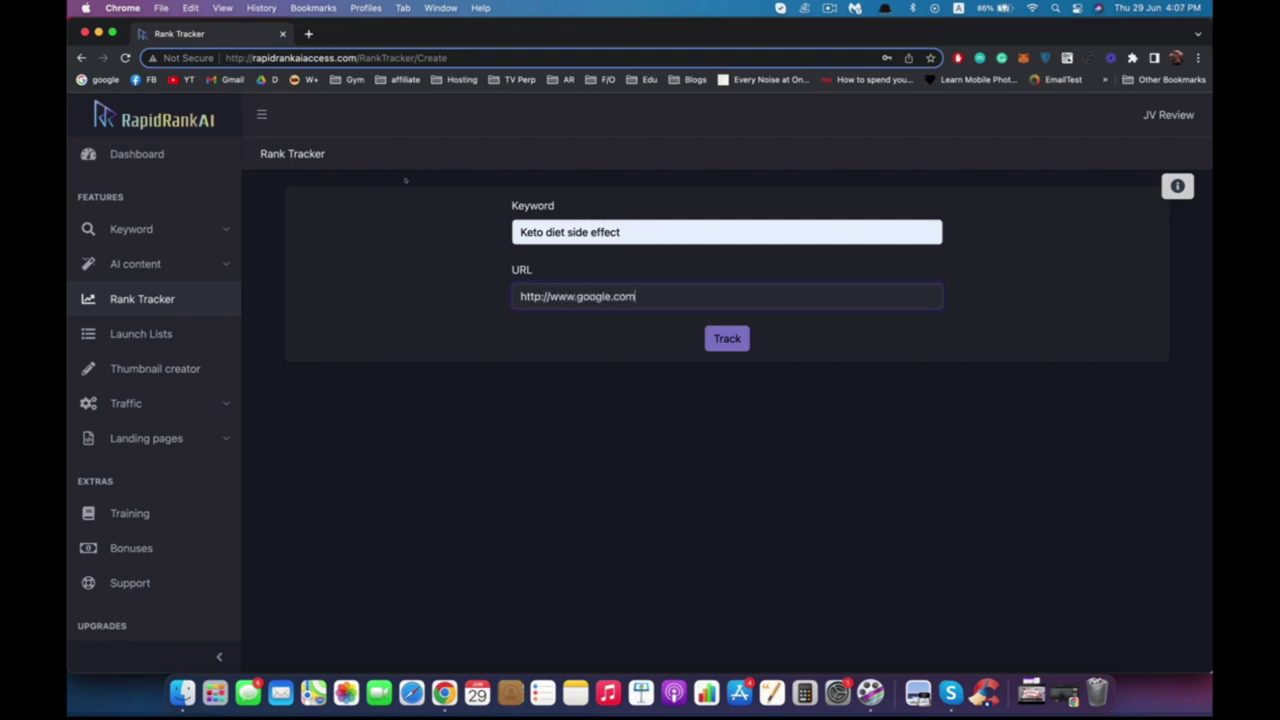
key("Return")
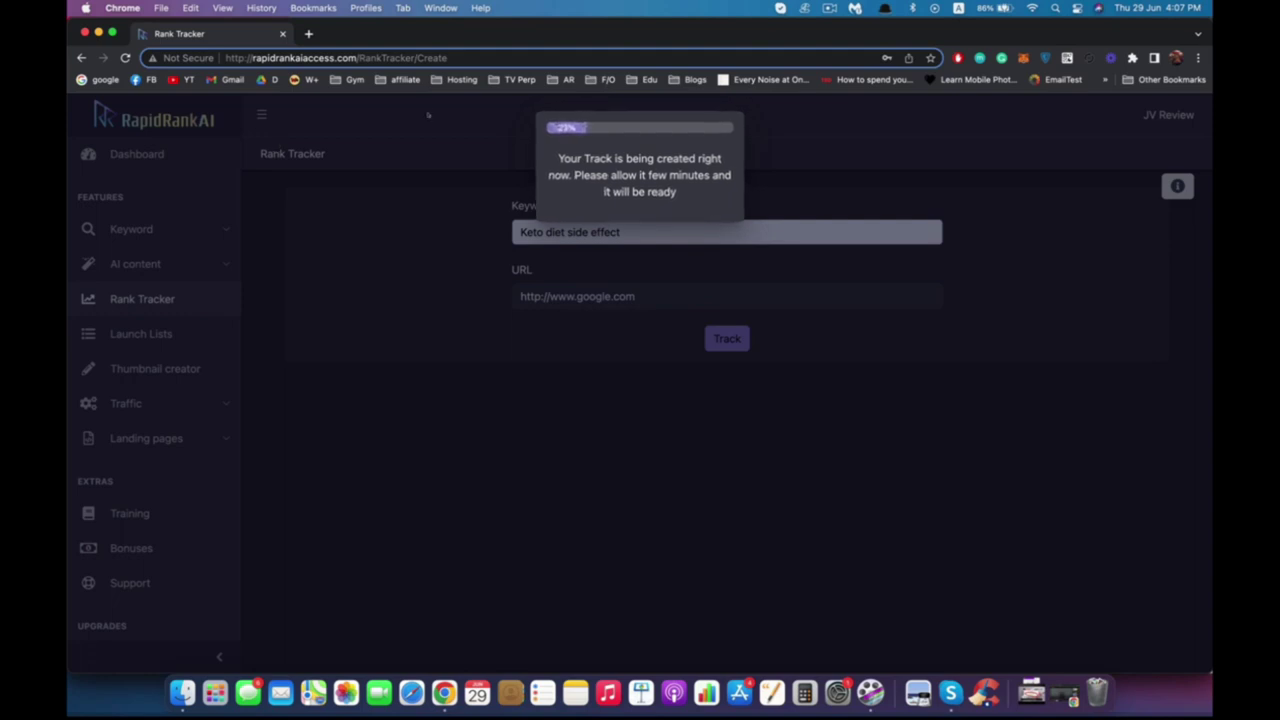
left_click(789, 230)
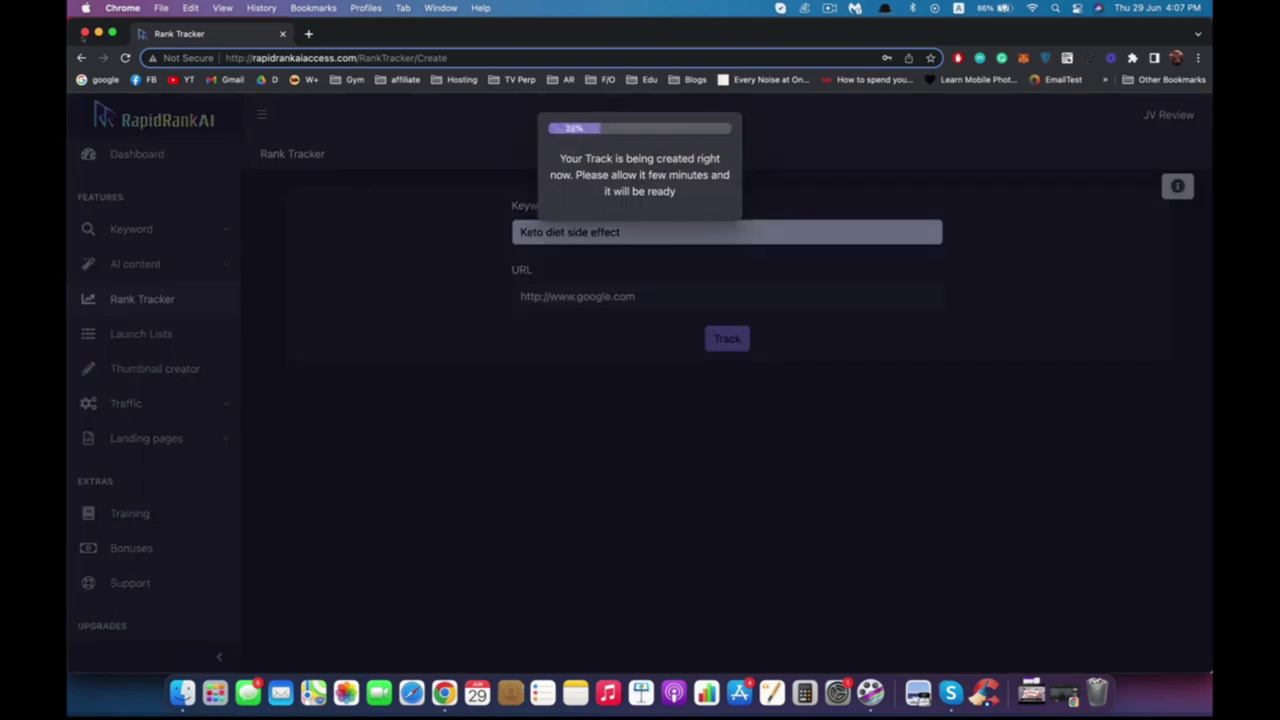
left_click(81, 57)
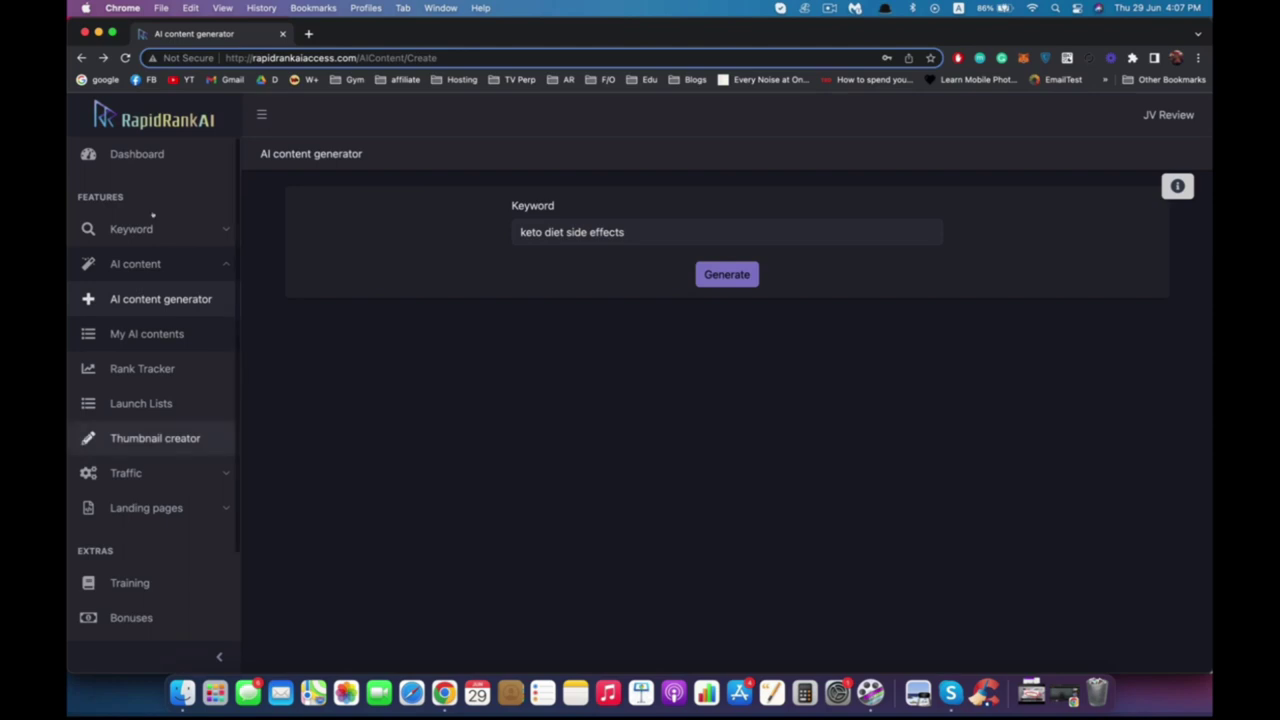
Create a new blank 800 by 600 canvas in the Thumbnail creator.
left_click(154, 438)
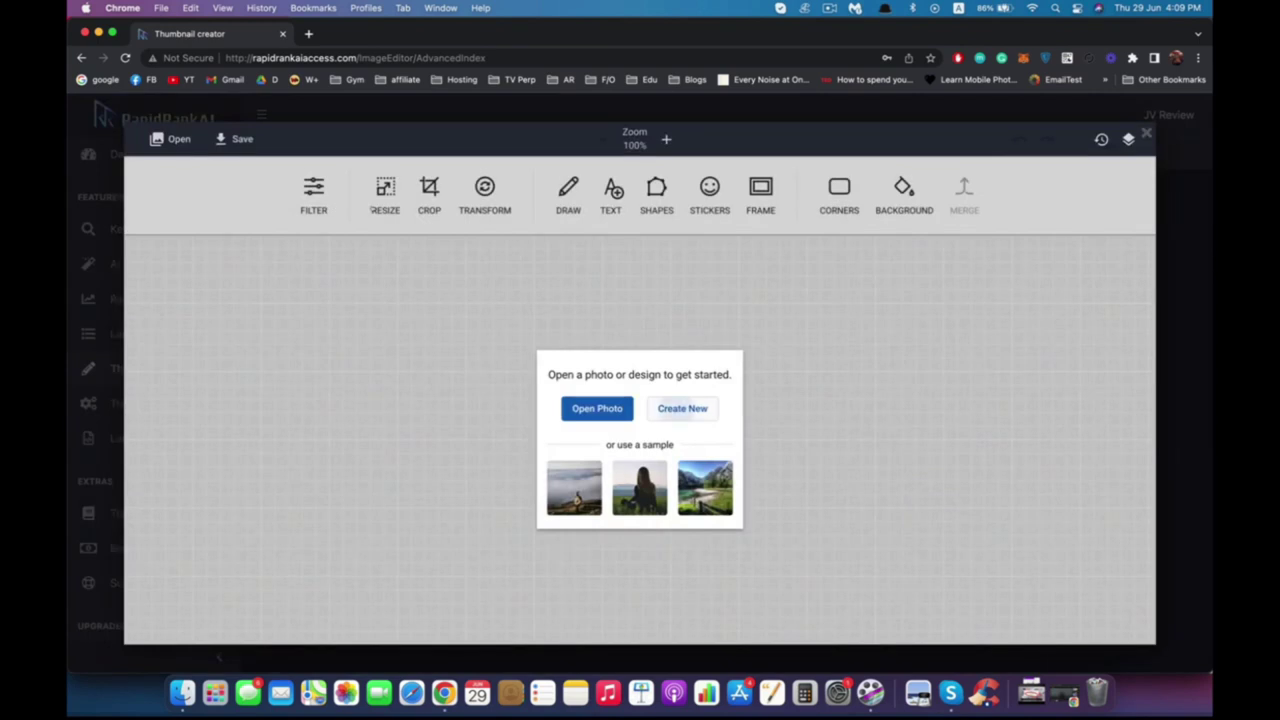
left_click(682, 408)
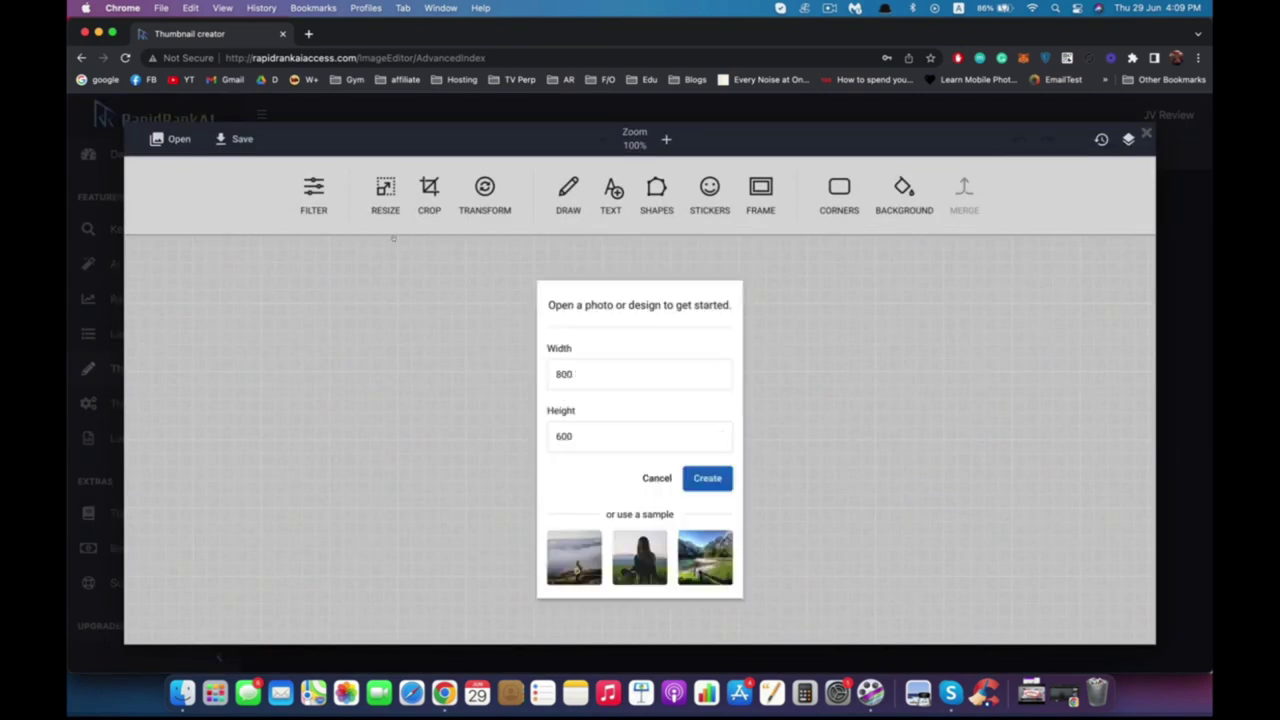
left_click(707, 478)
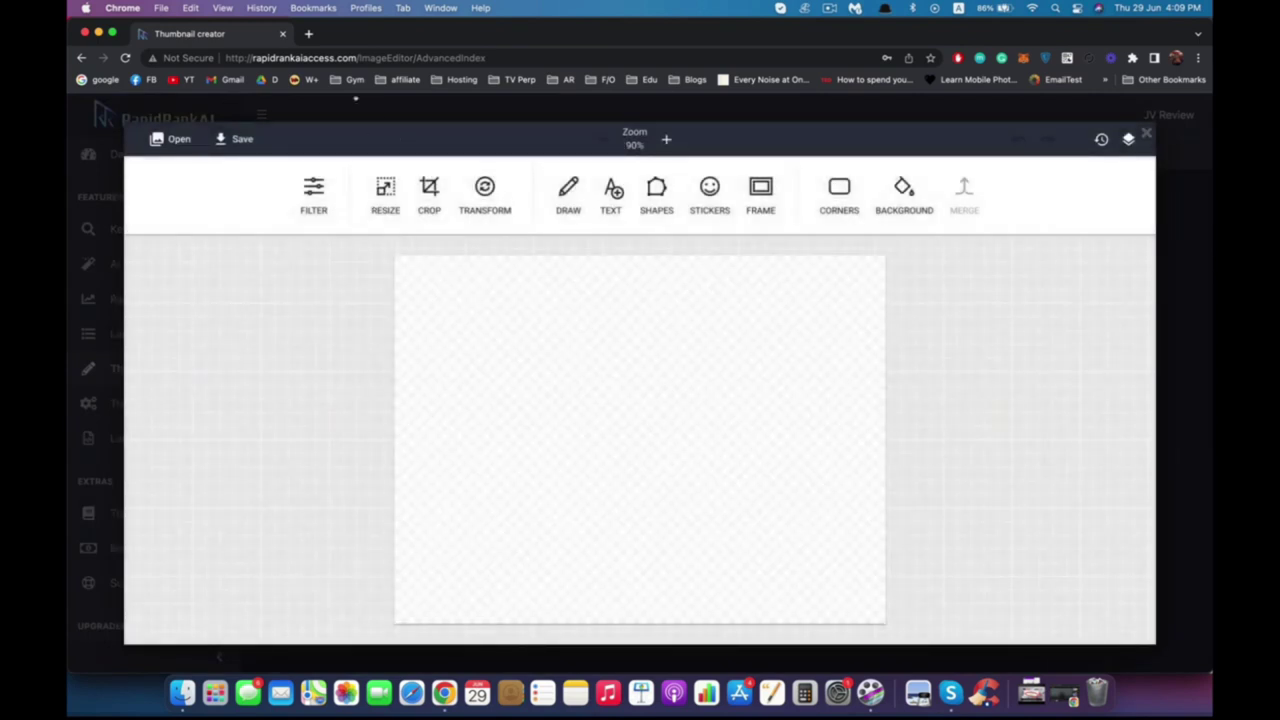
Add the text "How To lose Weight..." to the thumbnail canvas.
left_click(610, 195)
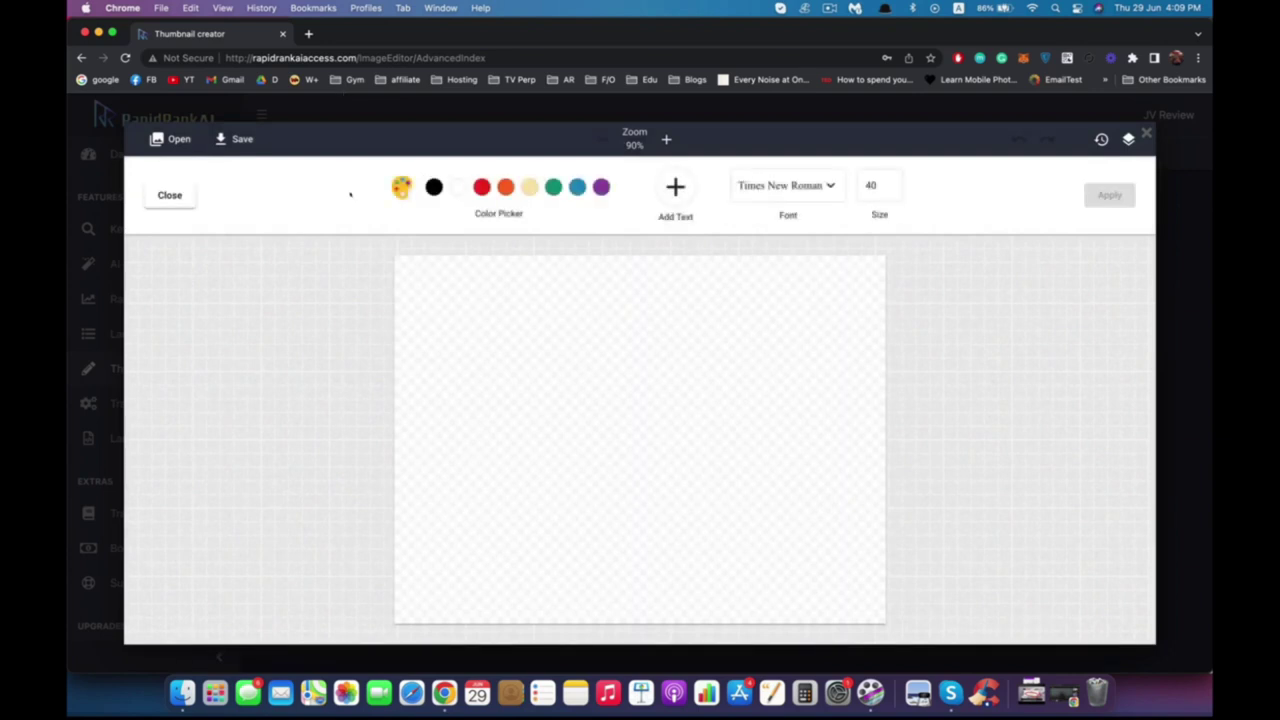
double_click(608, 440)
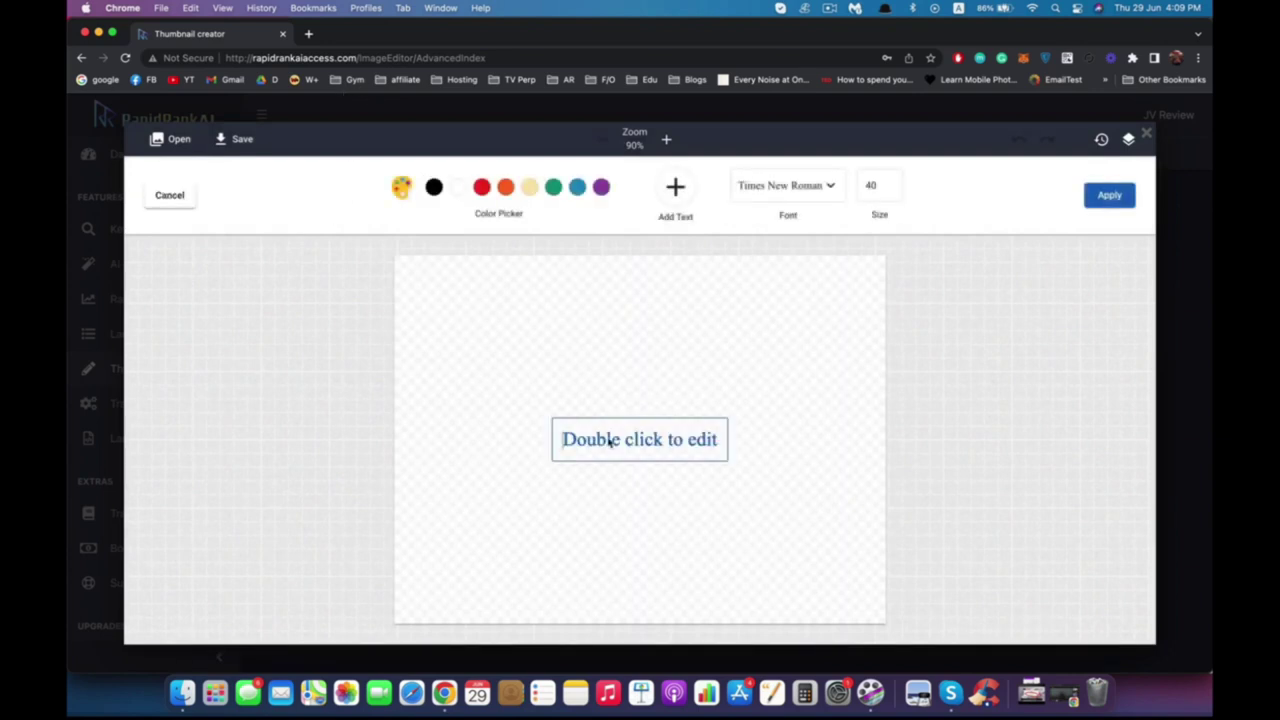
double_click(608, 439)
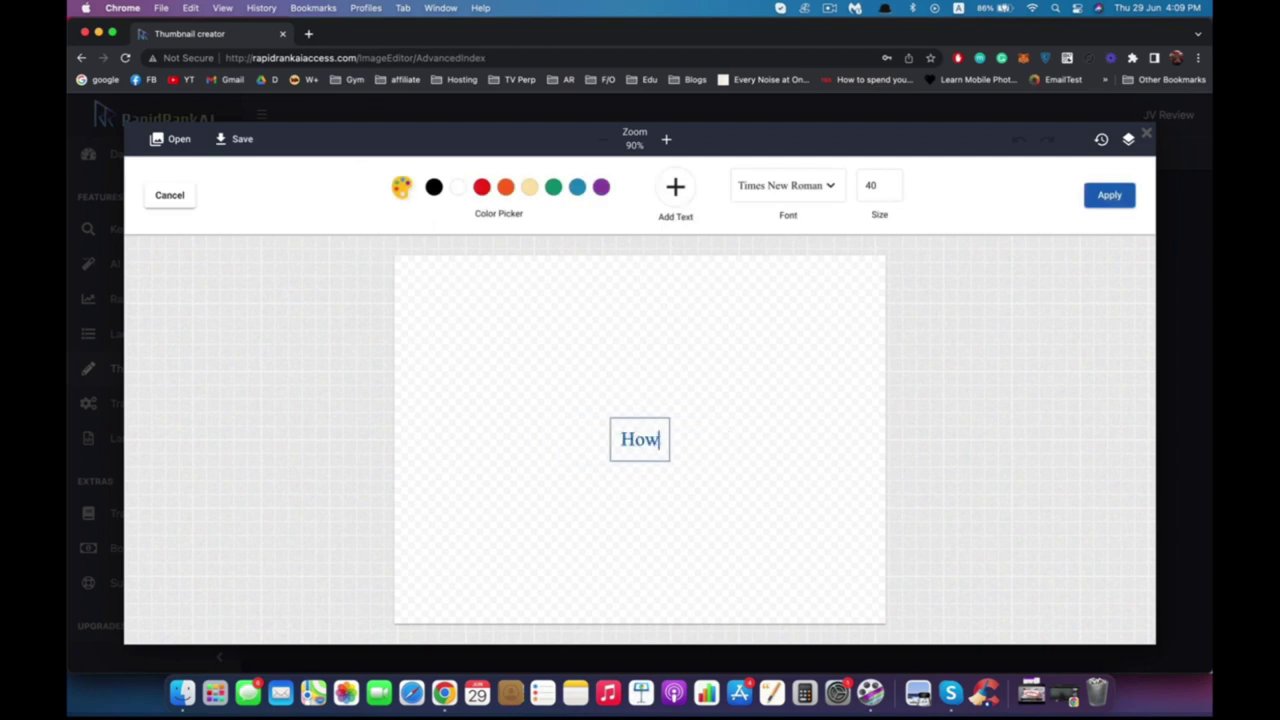
type("To lose Weigh")
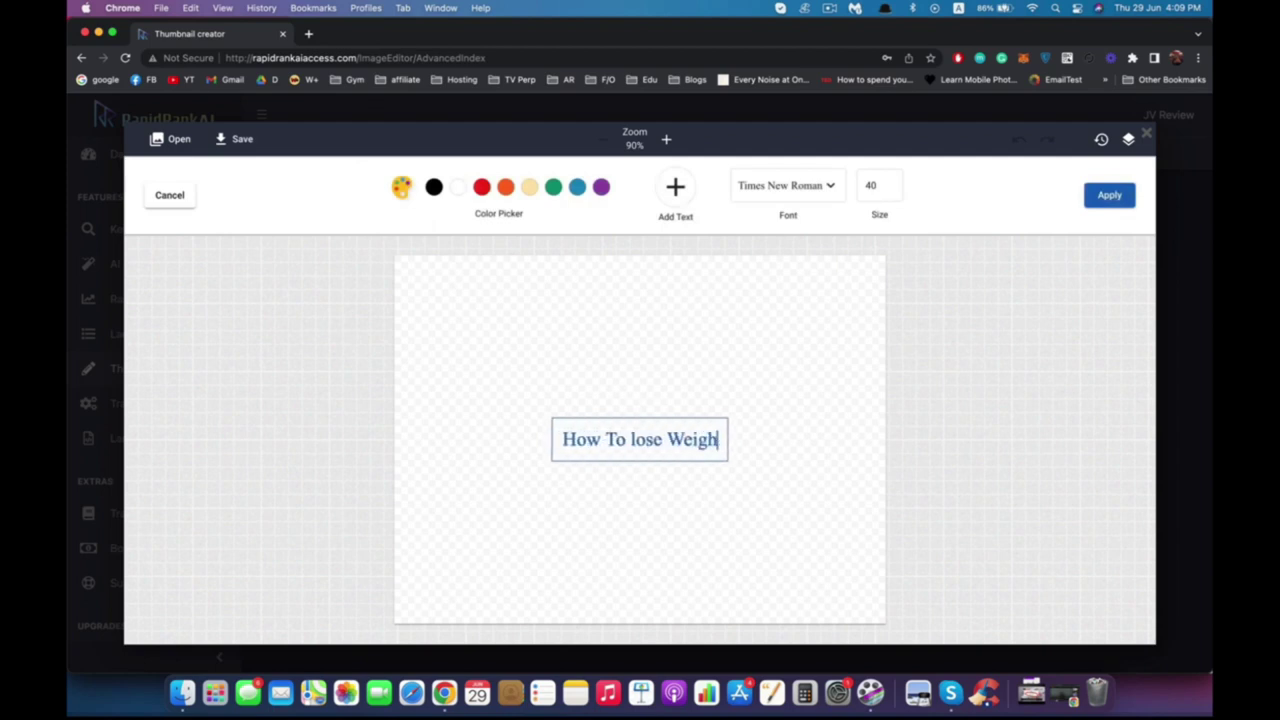
type("t...")
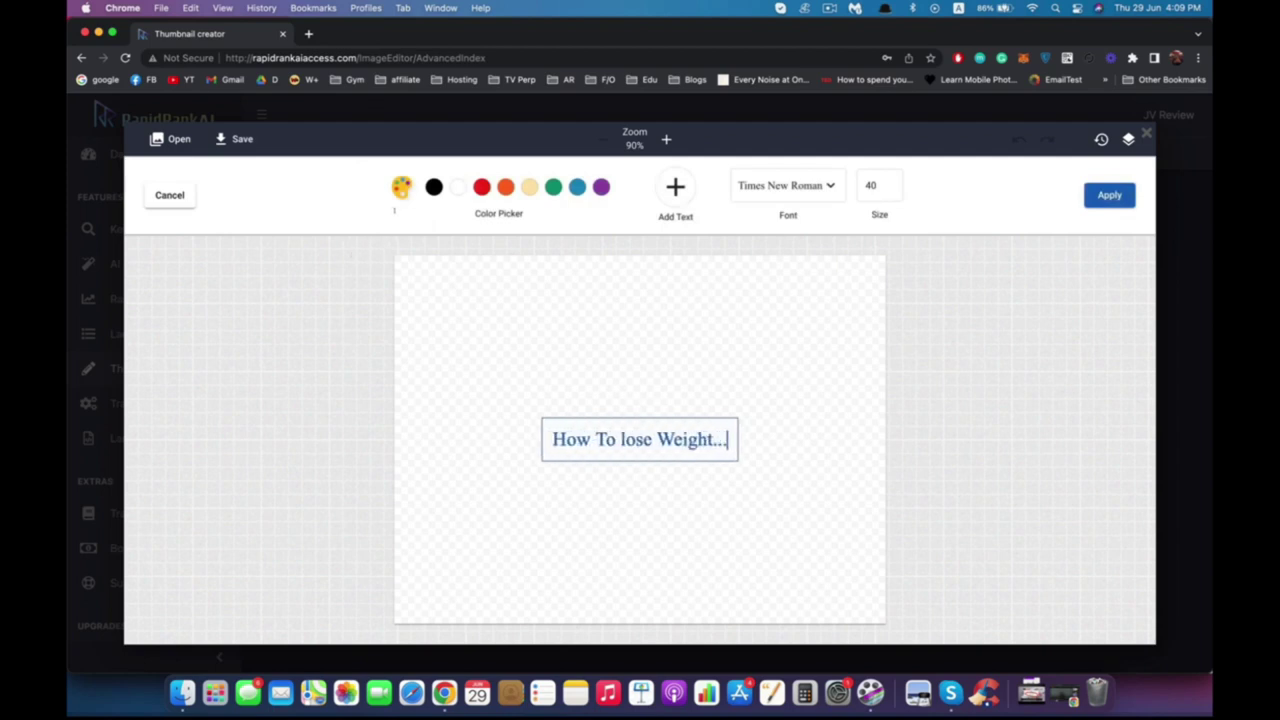
key("Escape")
Enlarge the text to size 99 along the canvas's upper edge and colour it red.
left_click_drag(737, 461, 863, 475)
left_click_drag(640, 434, 638, 300)
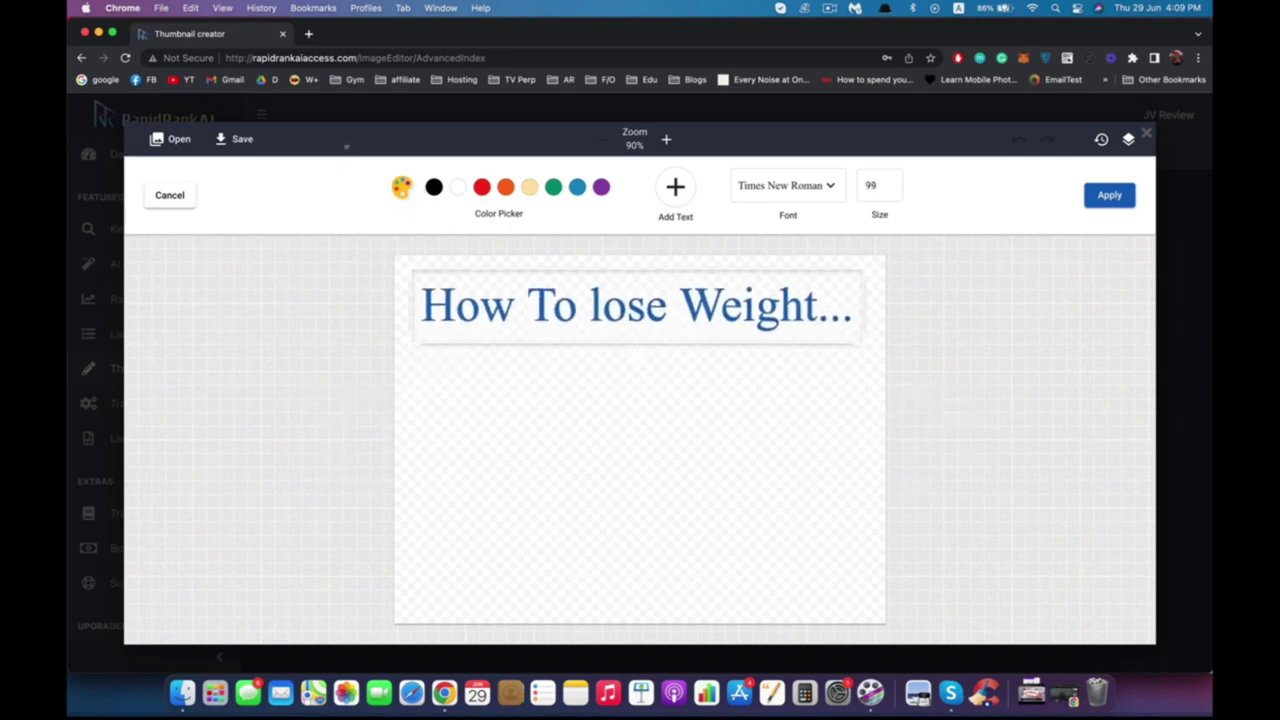
left_click(481, 187)
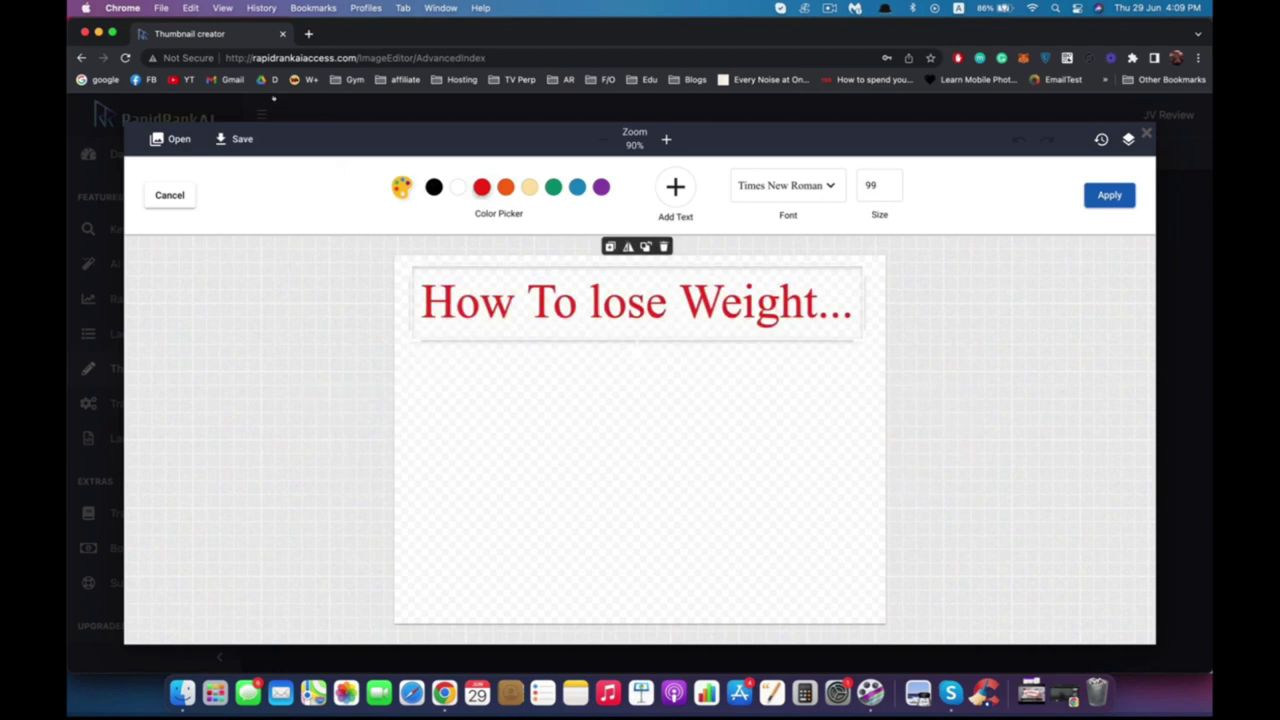
left_click(1108, 195)
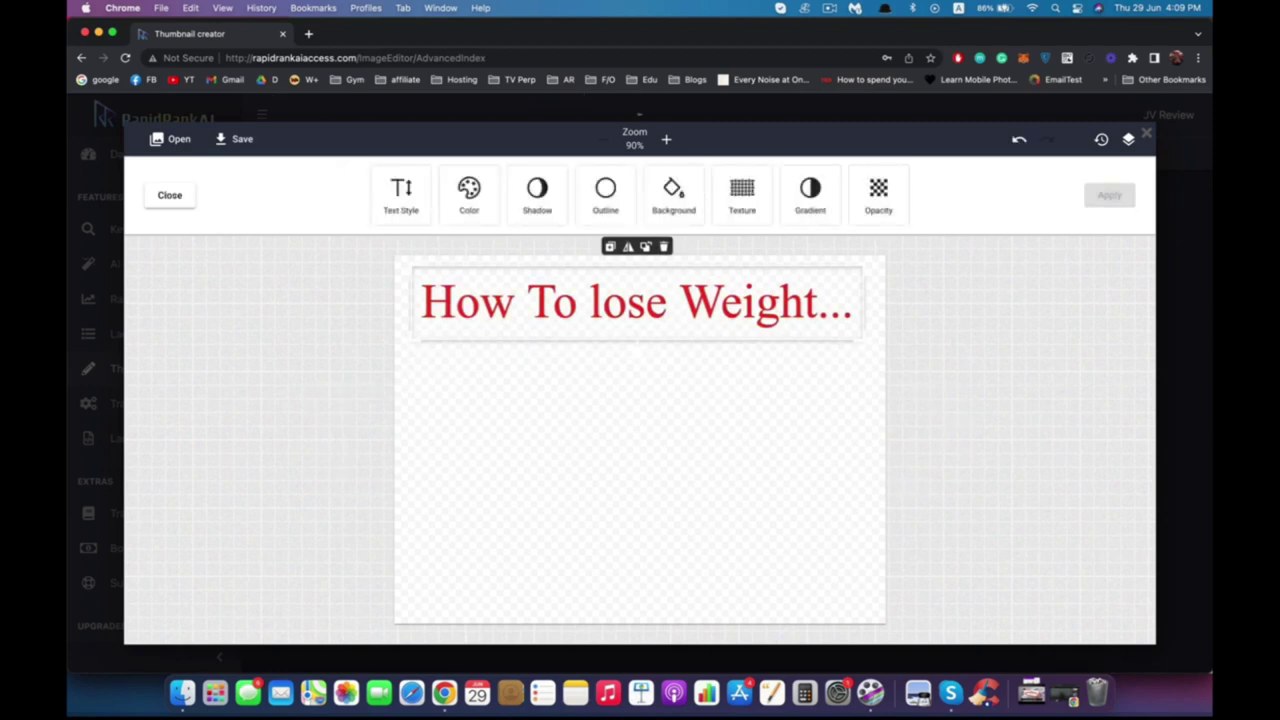
Give the thumbnail text a light yellow background, fill the canvas with purple, and close the editor.
left_click(673, 193)
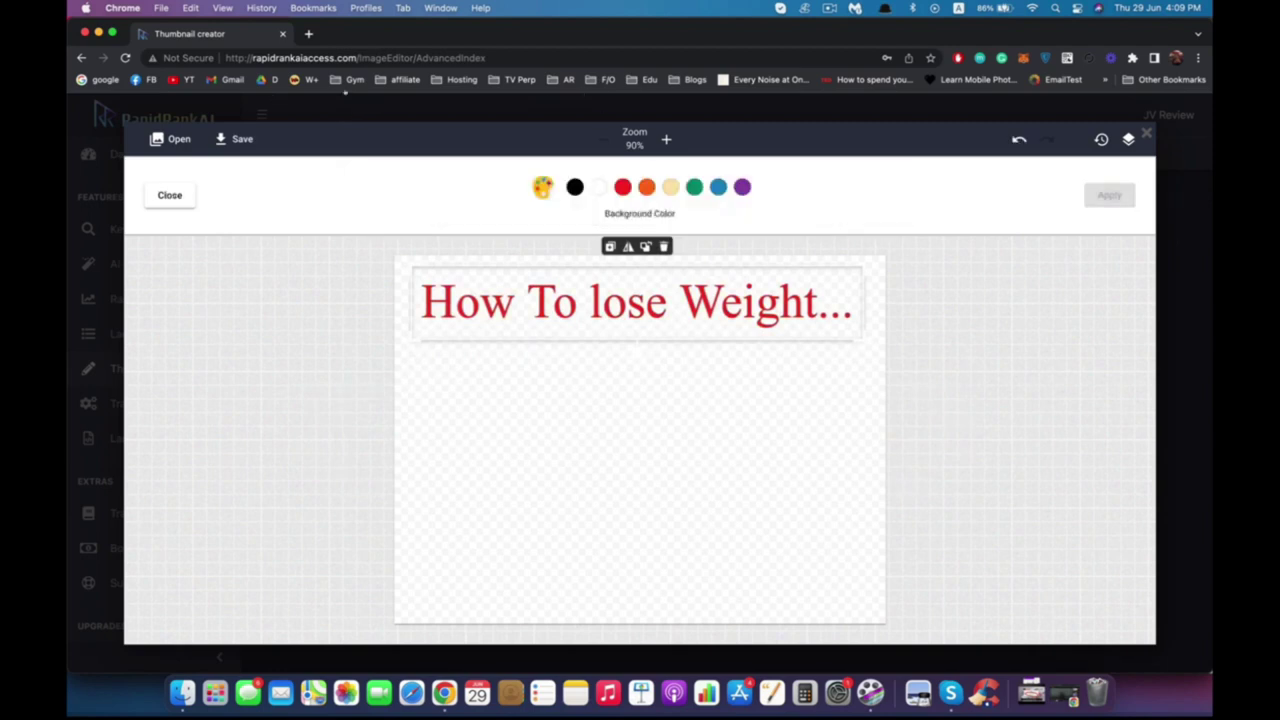
left_click(646, 187)
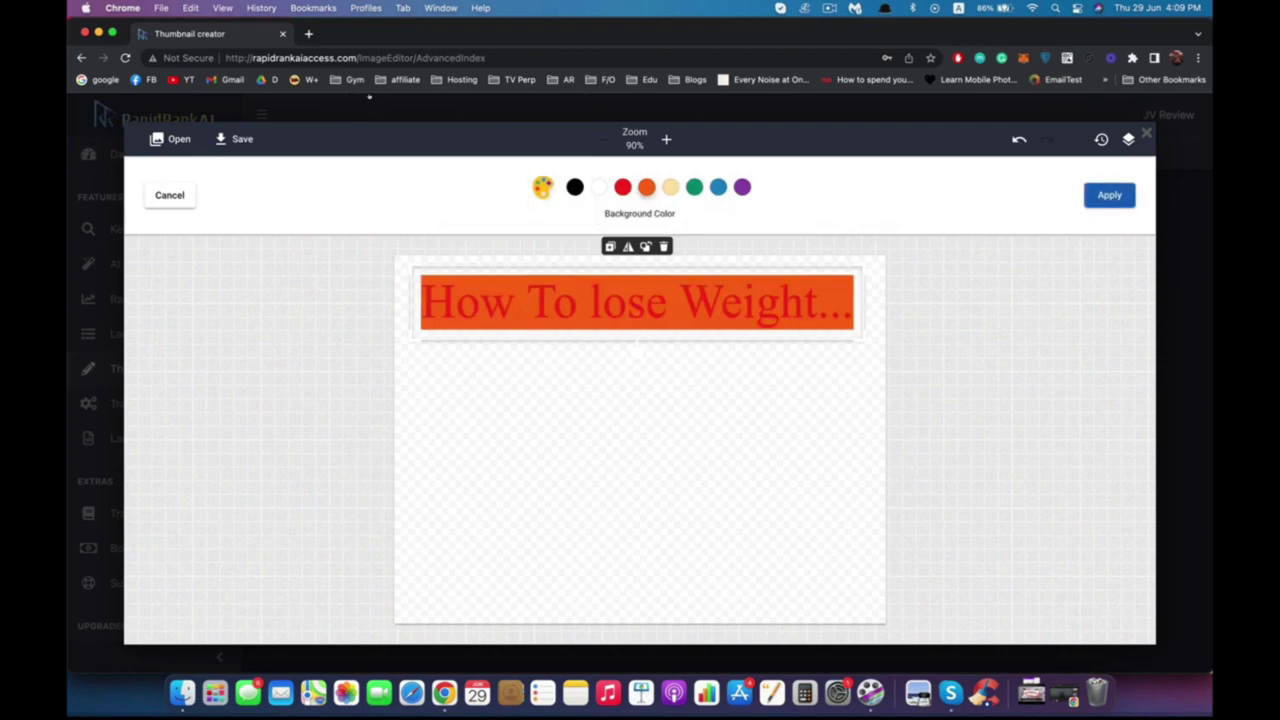
left_click(670, 187)
left_click(1109, 195)
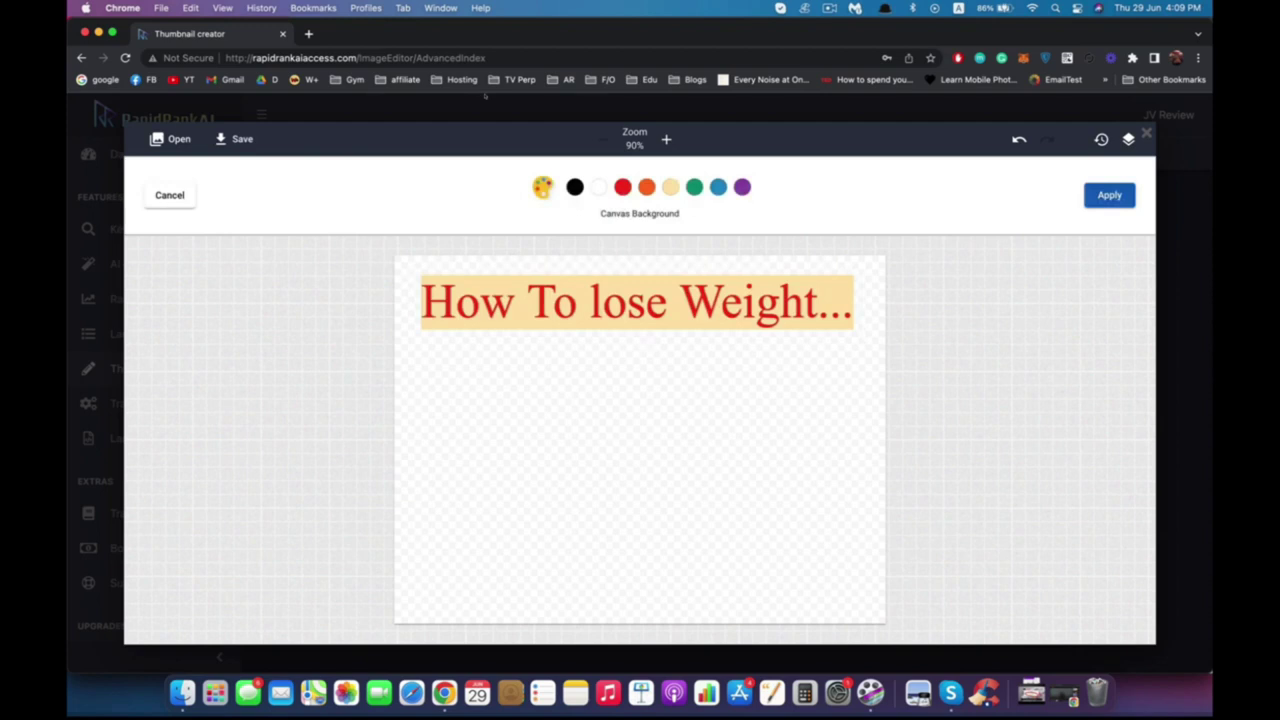
left_click(742, 187)
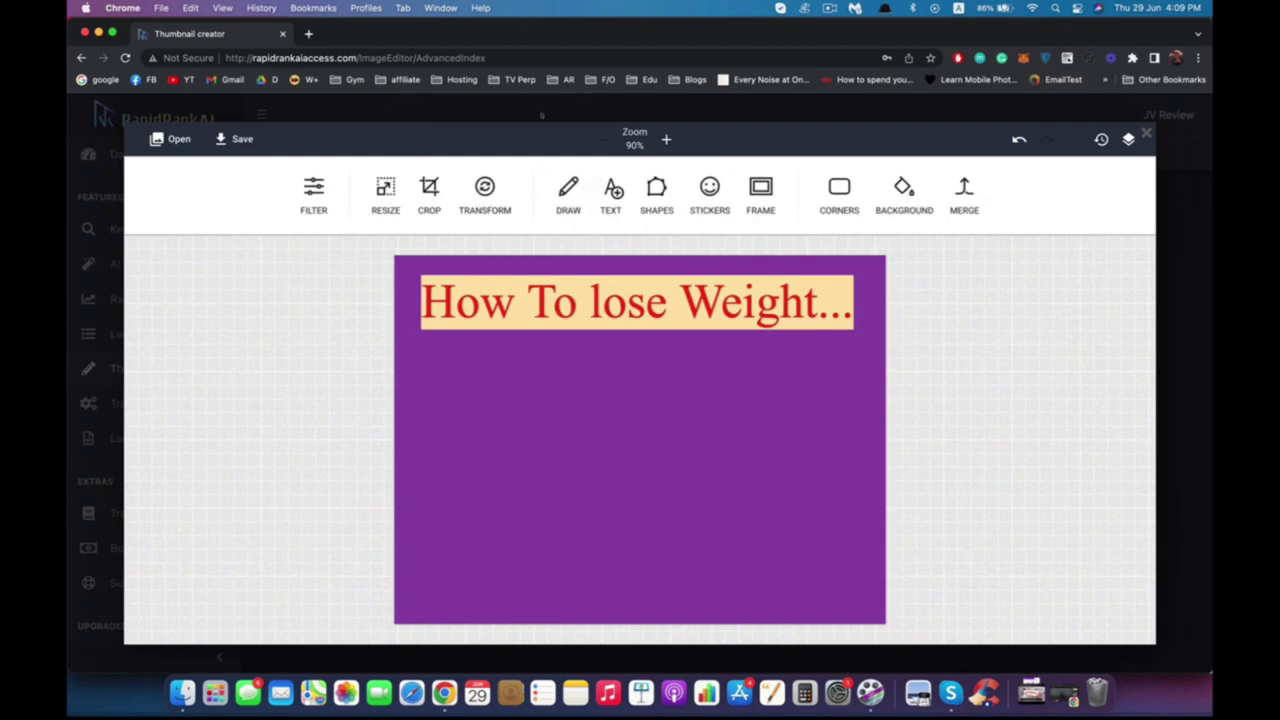
left_click(1146, 133)
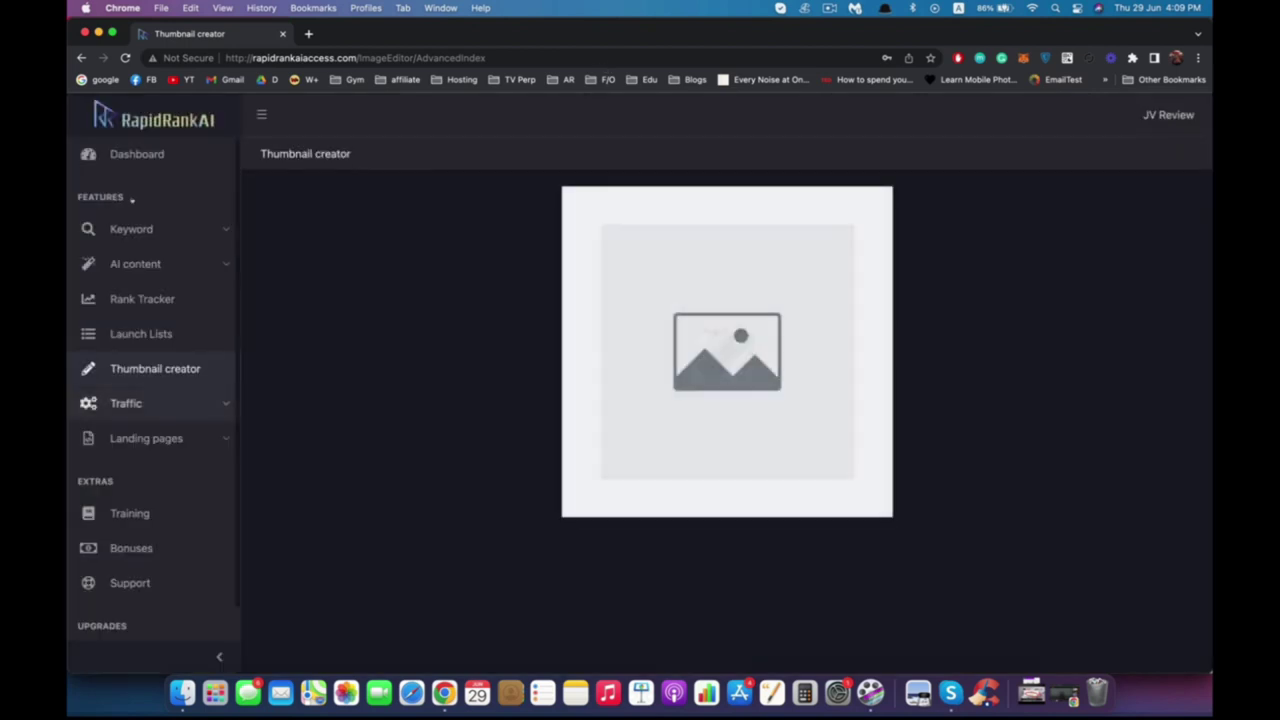
Save the twitter account's username and password in the traffic setup.
left_click(126, 403)
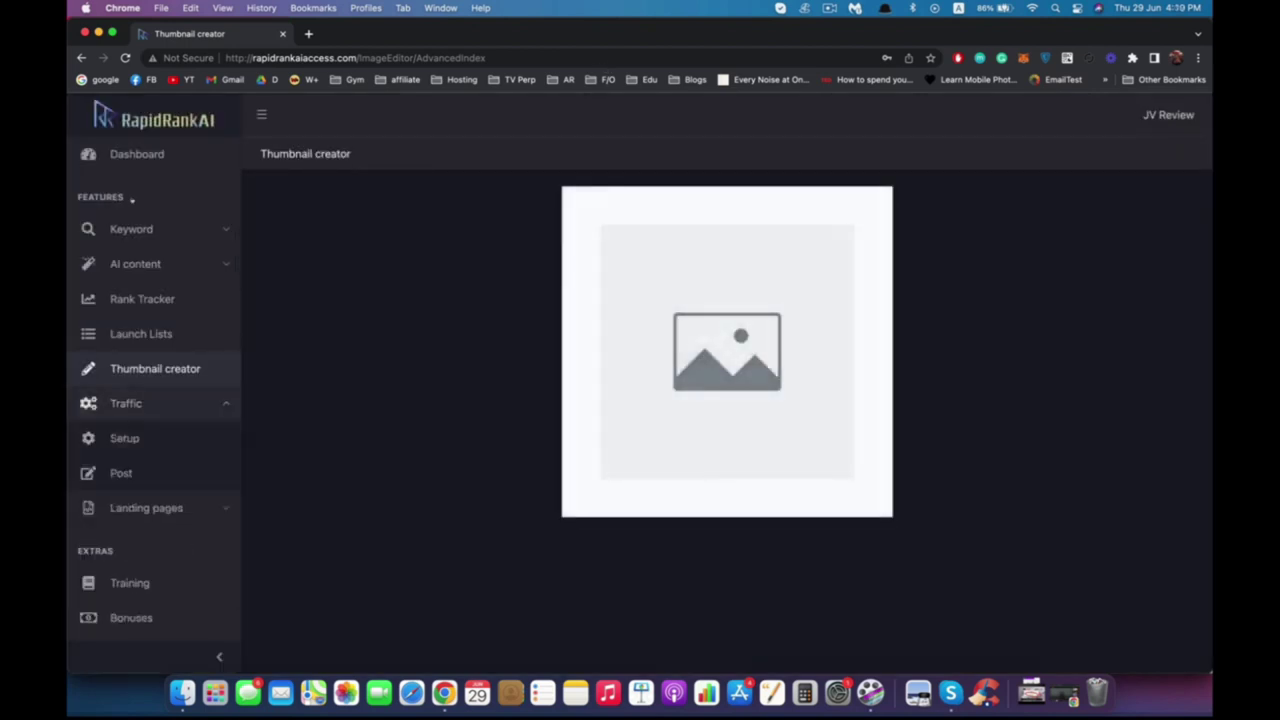
left_click(124, 438)
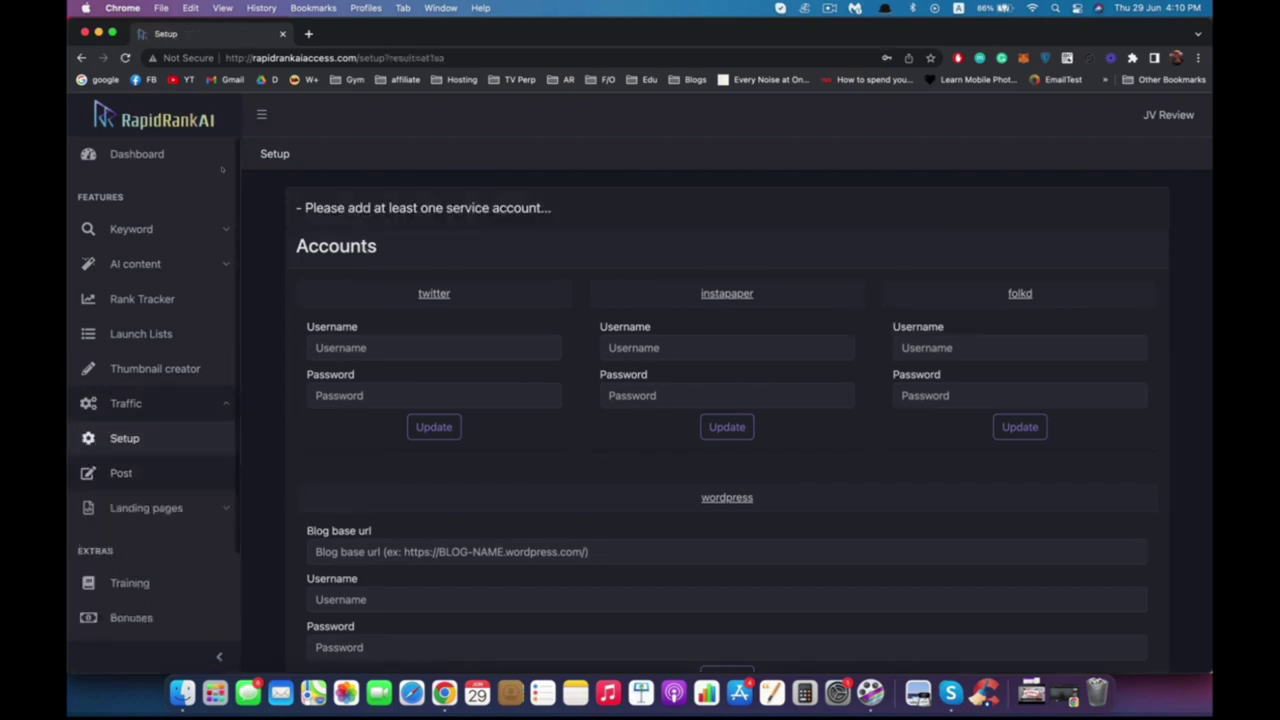
left_click(433, 347)
type("a")
left_click(433, 395)
type("a")
left_click(433, 427)
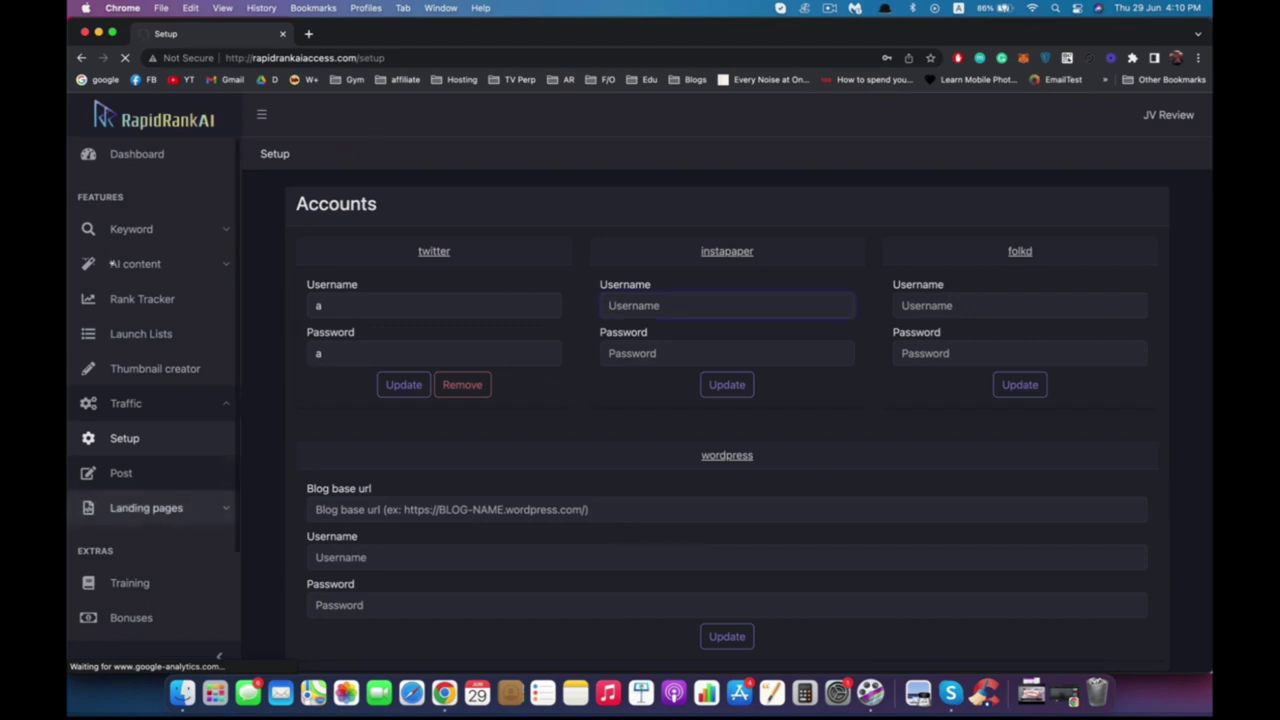
Create a squeeze landing page from the Layout1-money template.
left_click(146, 508)
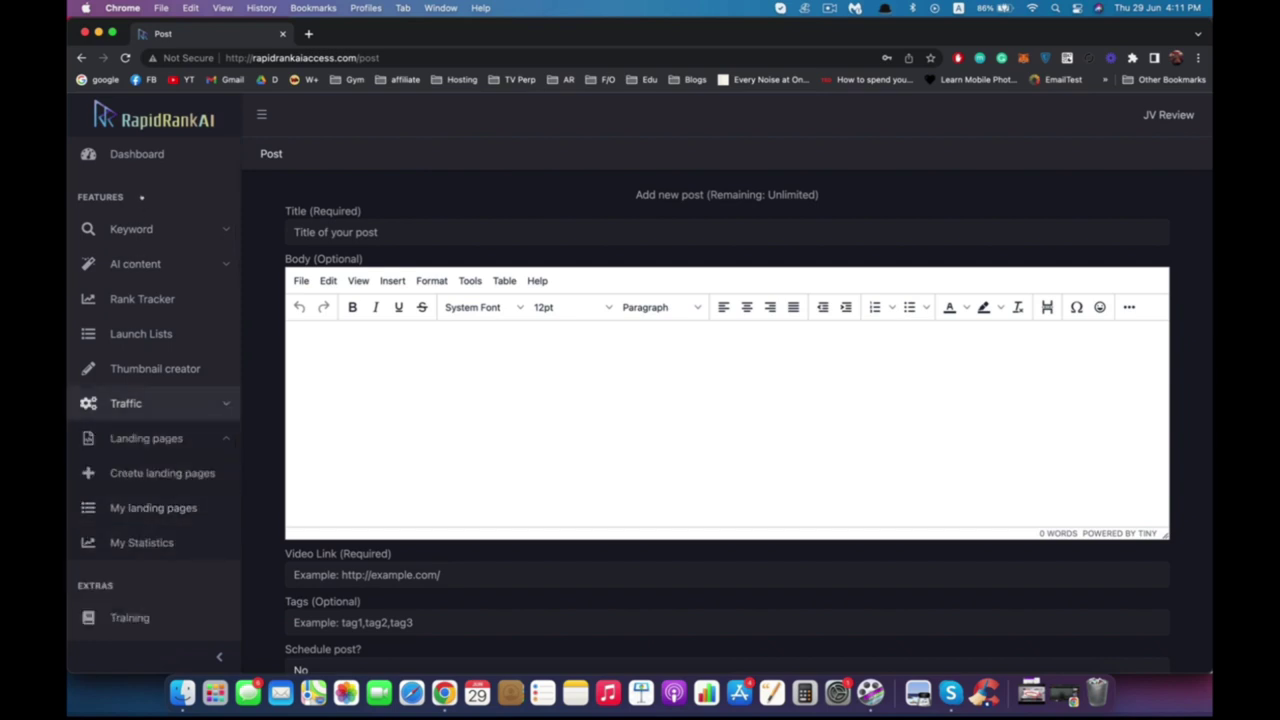
left_click(162, 473)
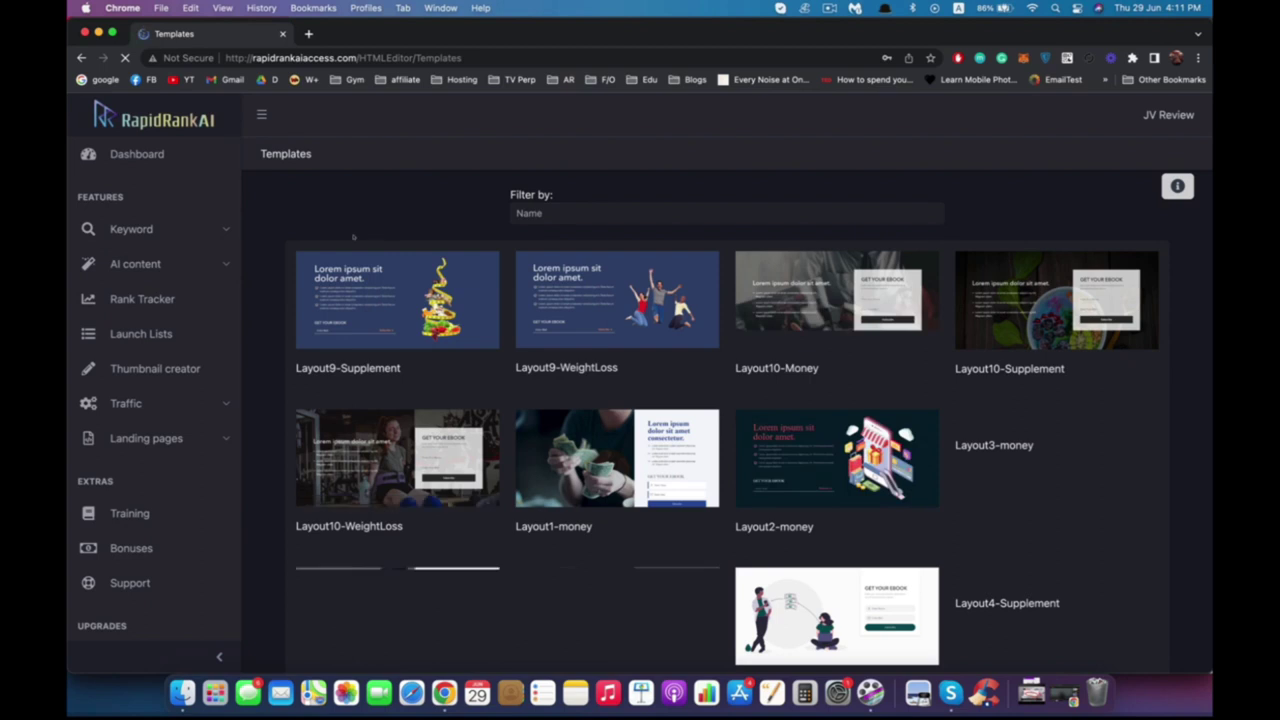
left_click(353, 252)
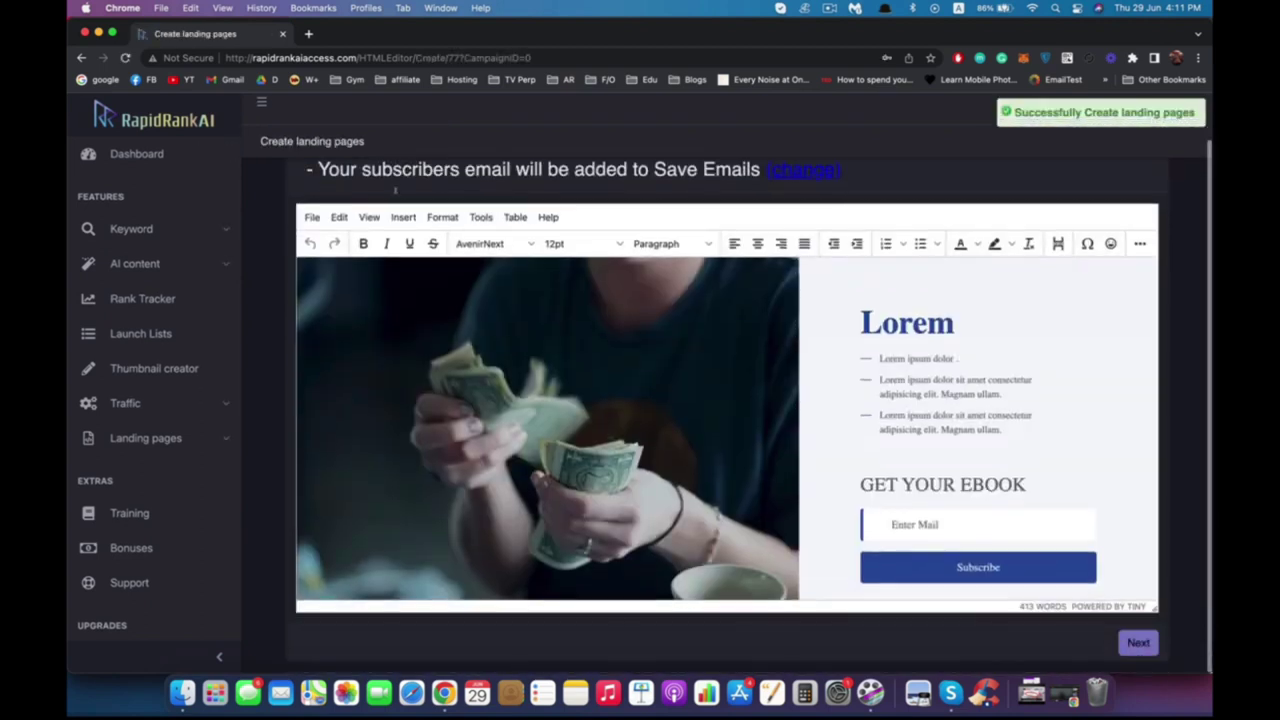
scroll(395, 190, "up", 2)
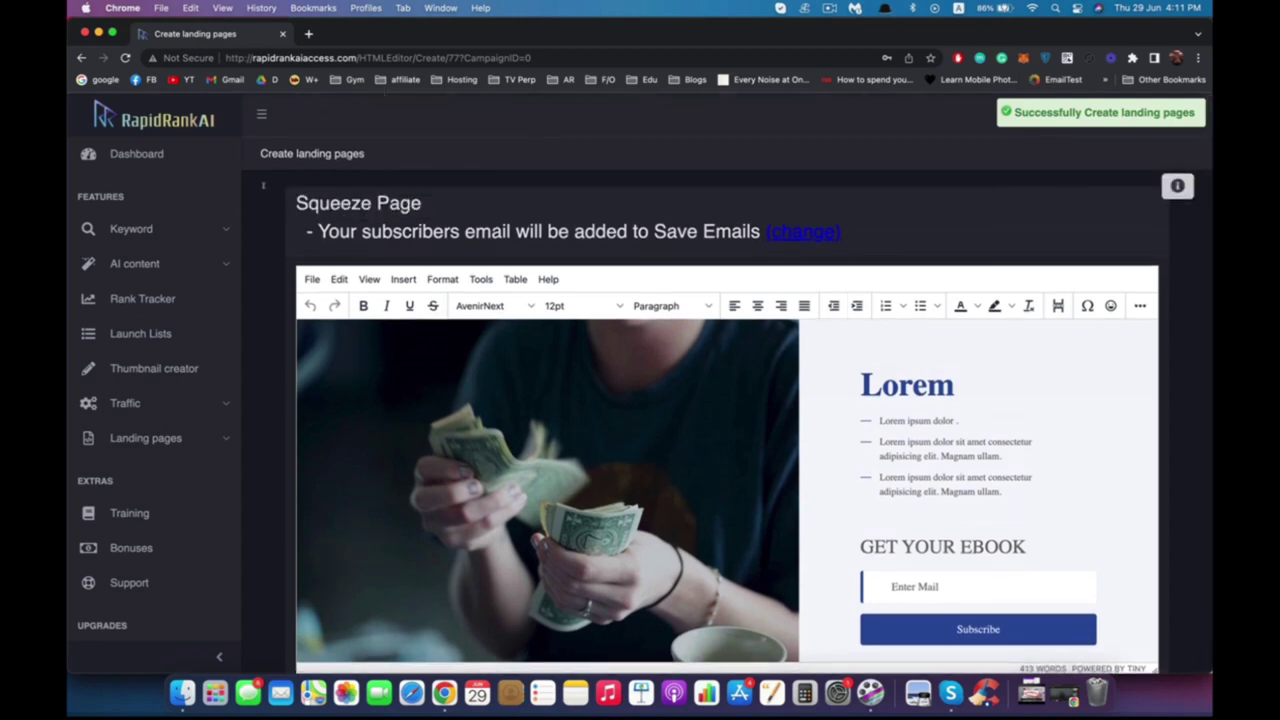
Examine the vendors, products, dates, commissions and competition in the Launch Lists, including pages 2, 5 and 88.
left_click(140, 333)
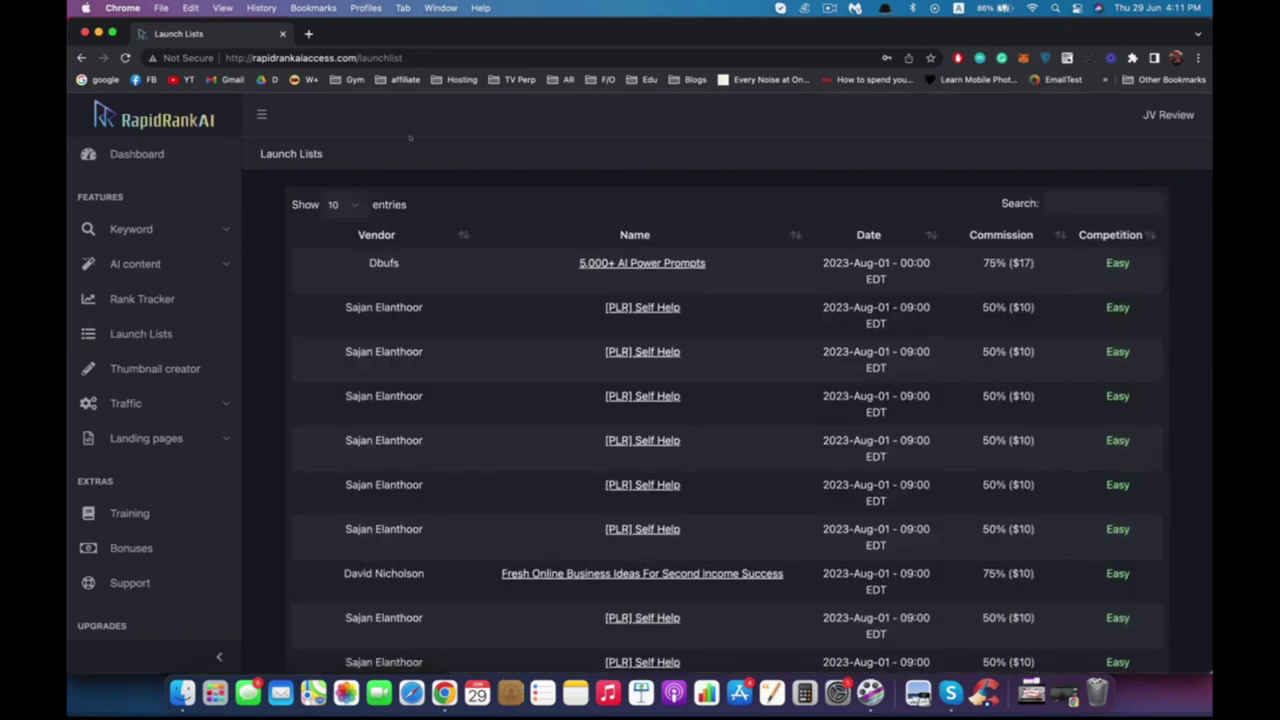
scroll(420, 140, "down", 3)
scroll(410, 142, "up", 3)
scroll(409, 143, "down", 2)
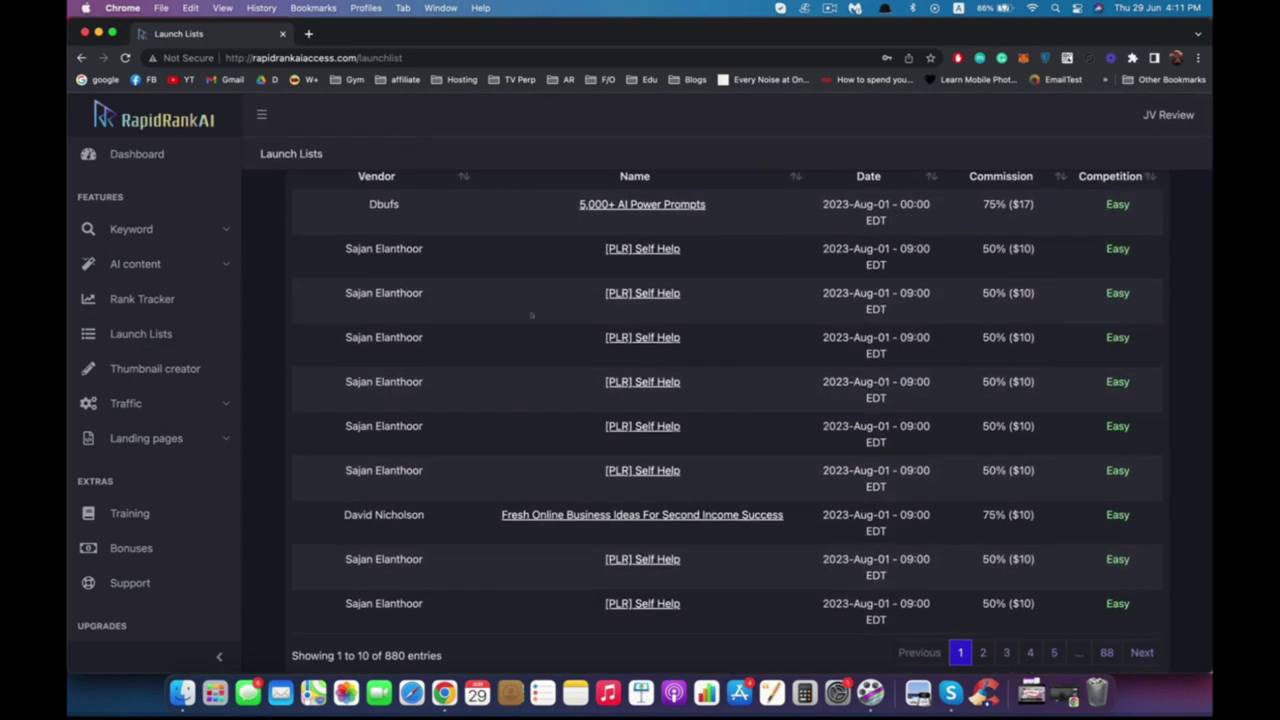
left_click(982, 652)
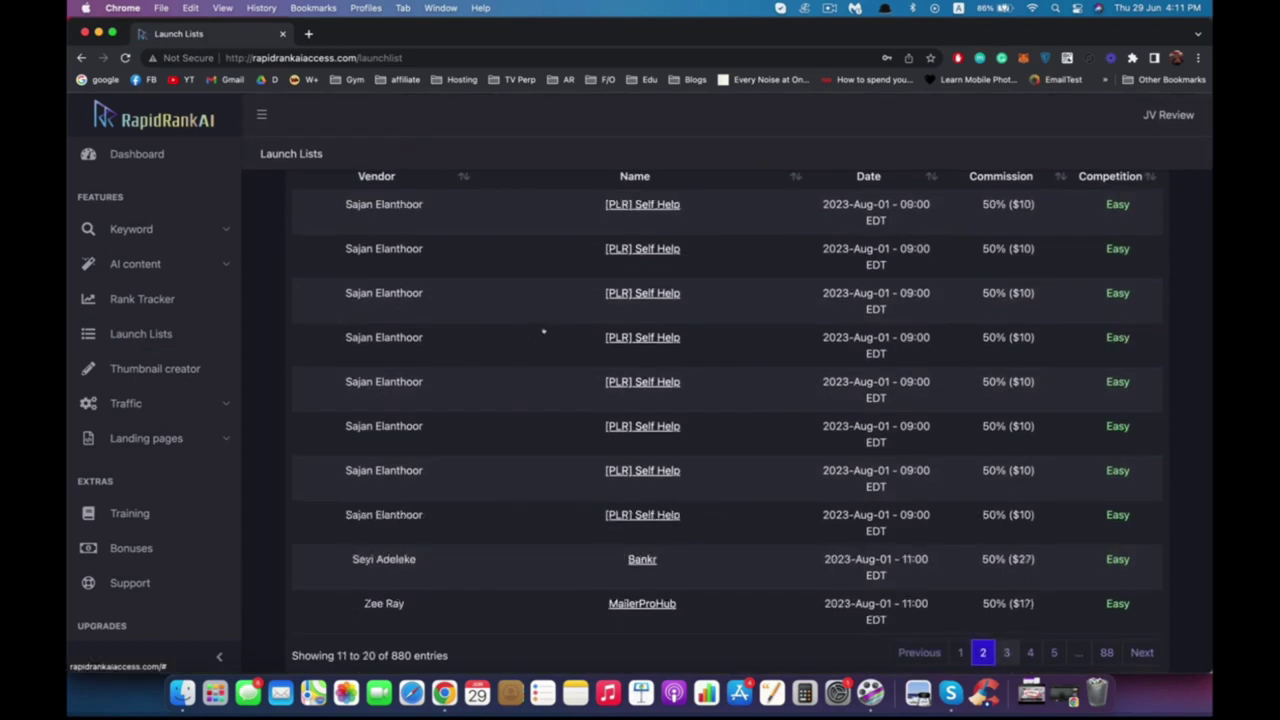
left_click(1030, 652)
left_click(1054, 652)
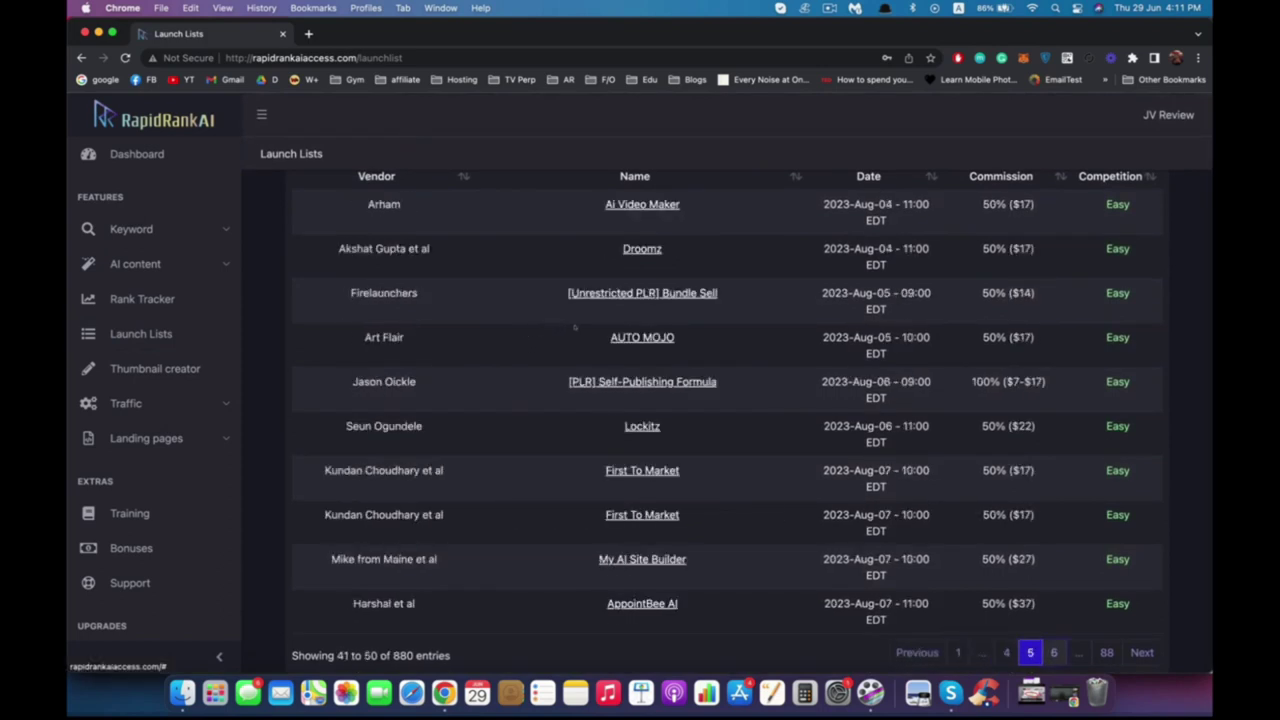
left_click(1106, 652)
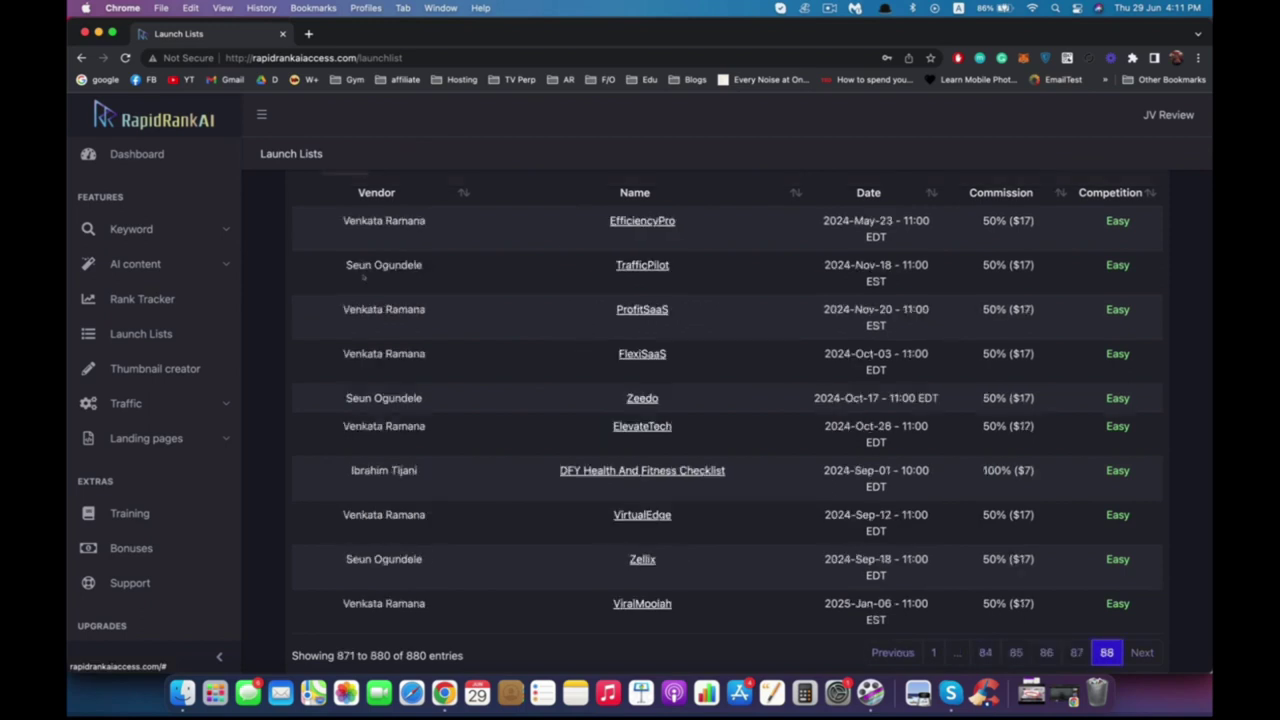
scroll(363, 285, "up", 1)
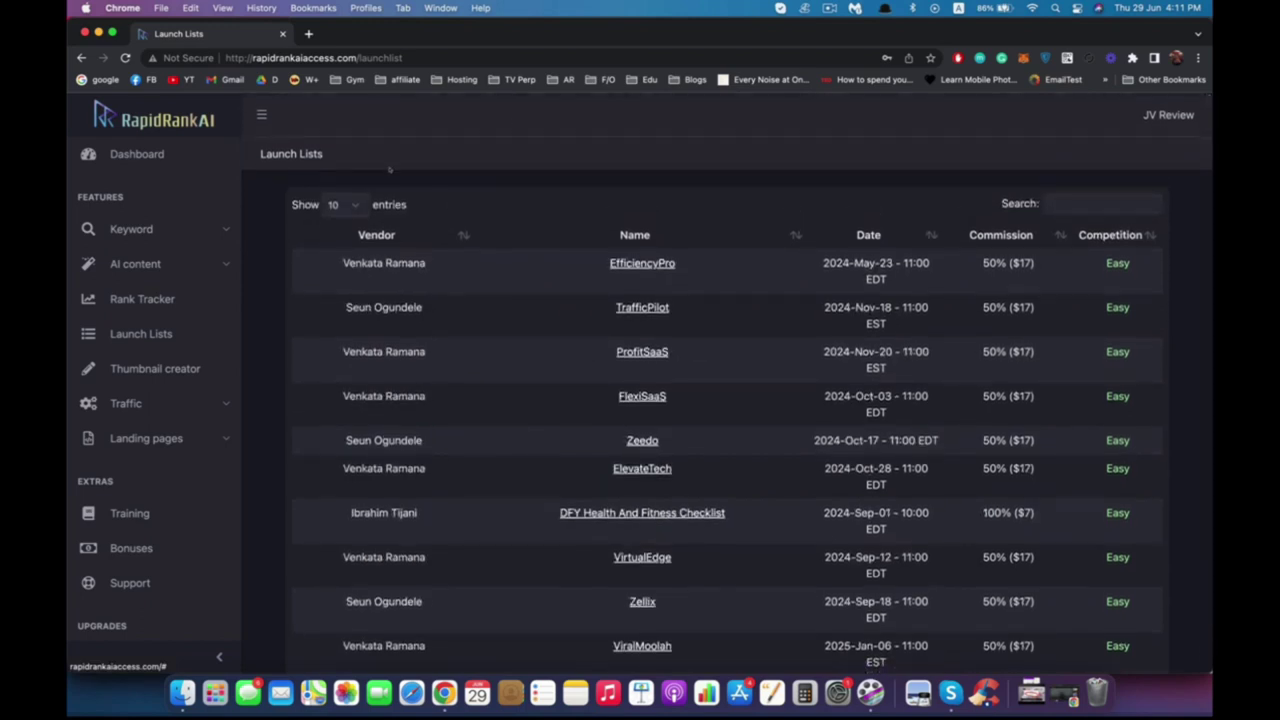
scroll(390, 170, "down", 1)
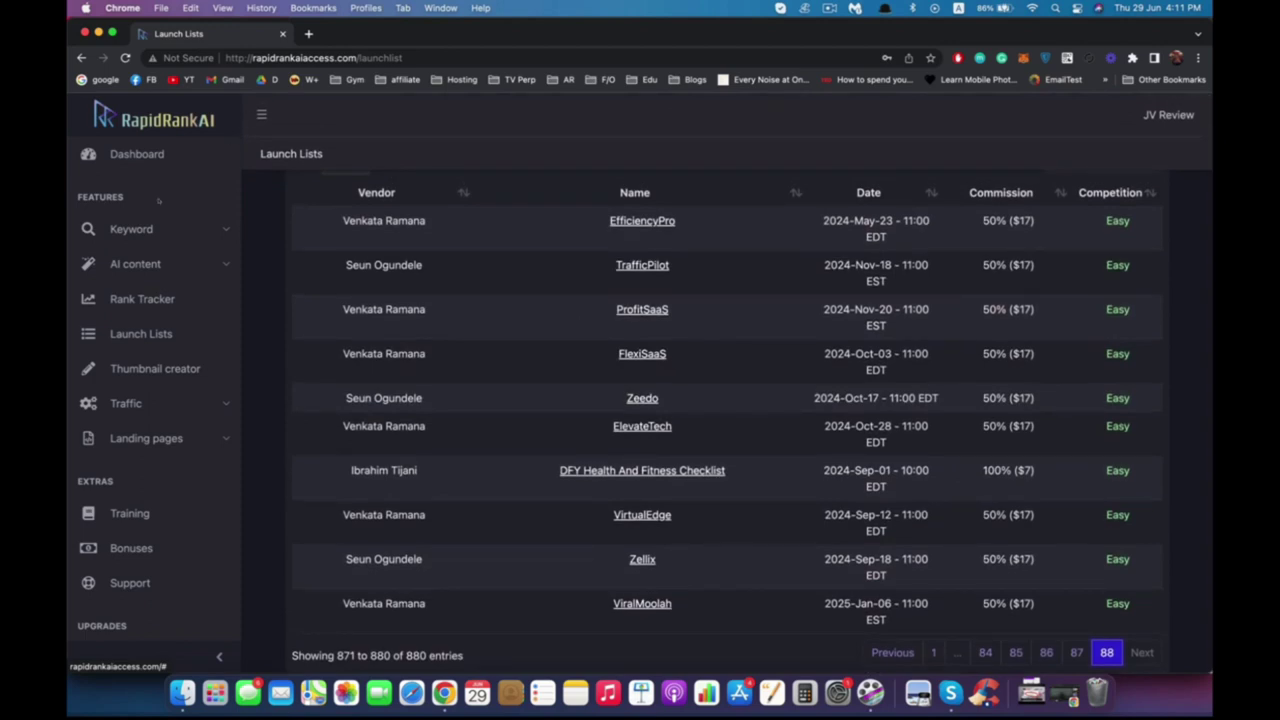
scroll(158, 200, "up", 1)
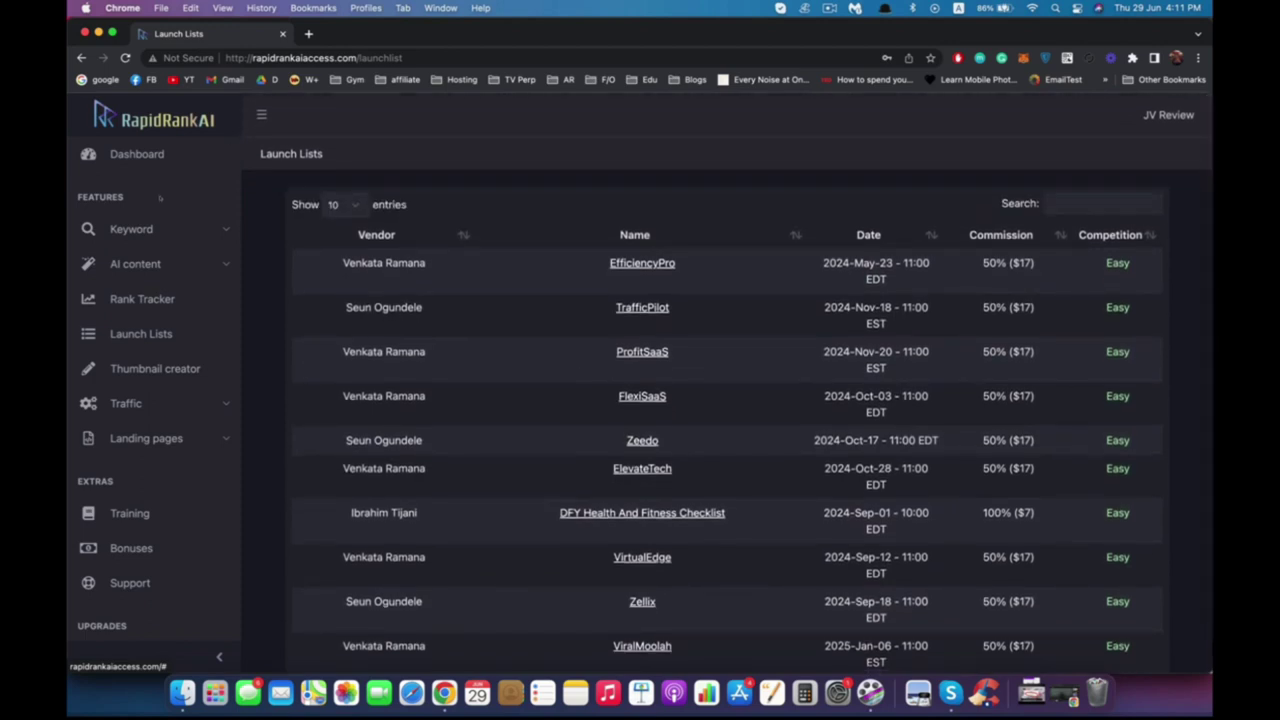